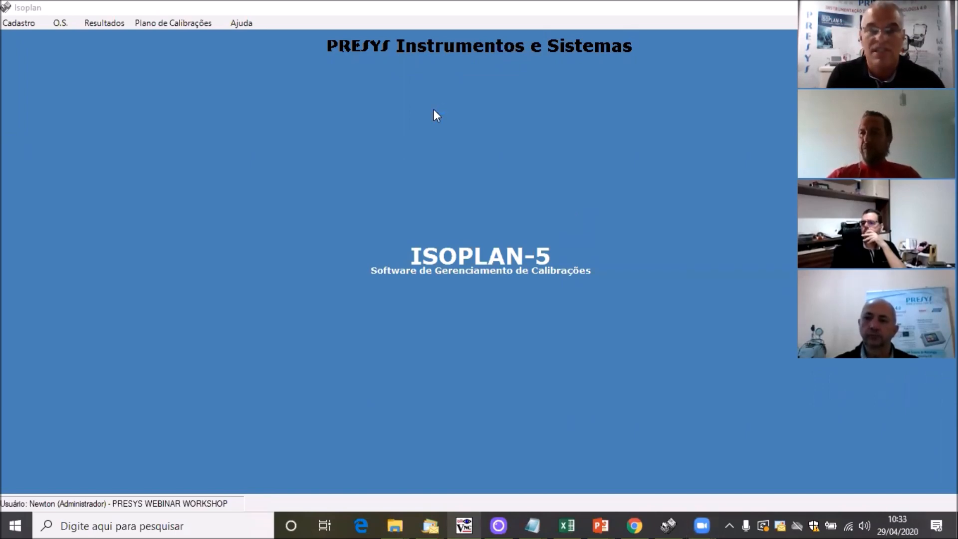
Step: Switch to the webcam view and the TightVNC view of the PCON-KOMP-Y18 calibrator, then return to Isoplan
click(498, 525)
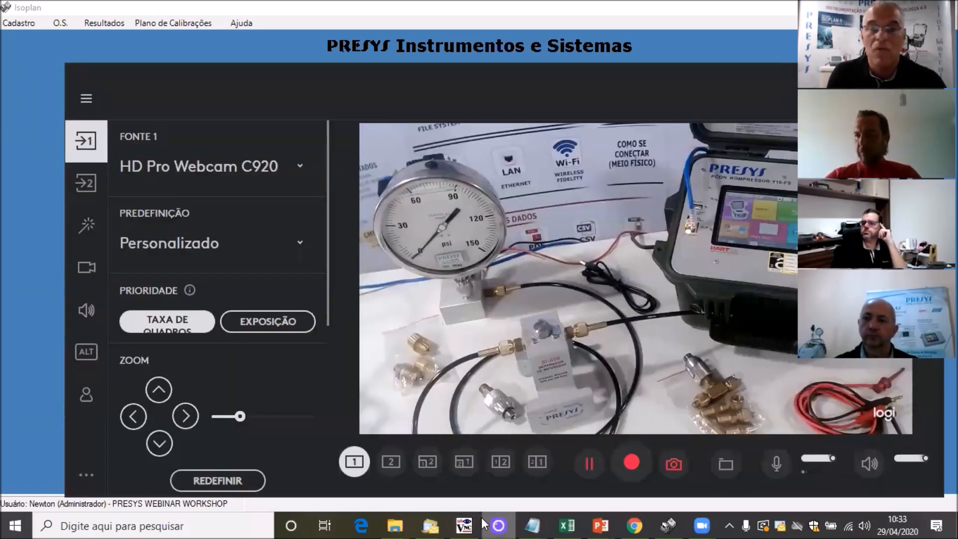
mouse_move(465, 524)
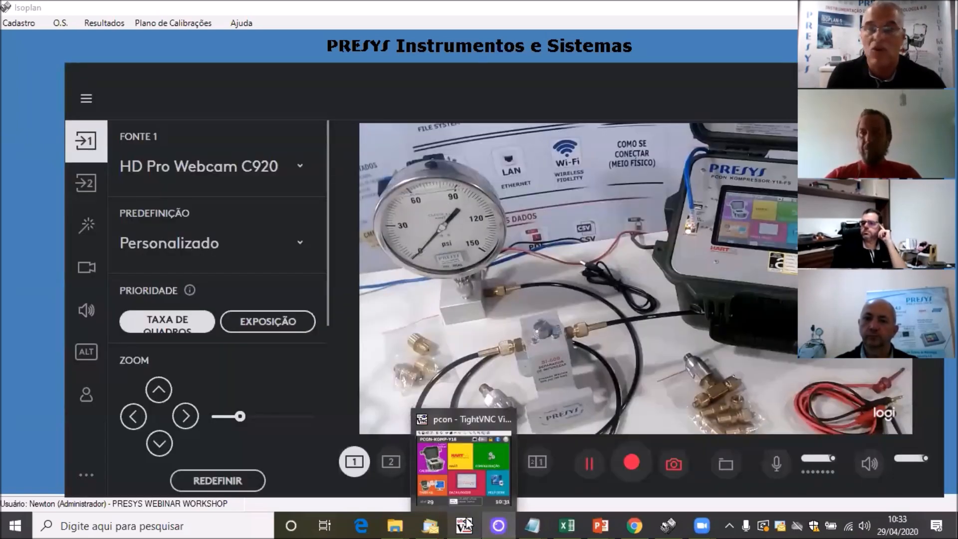
click(466, 523)
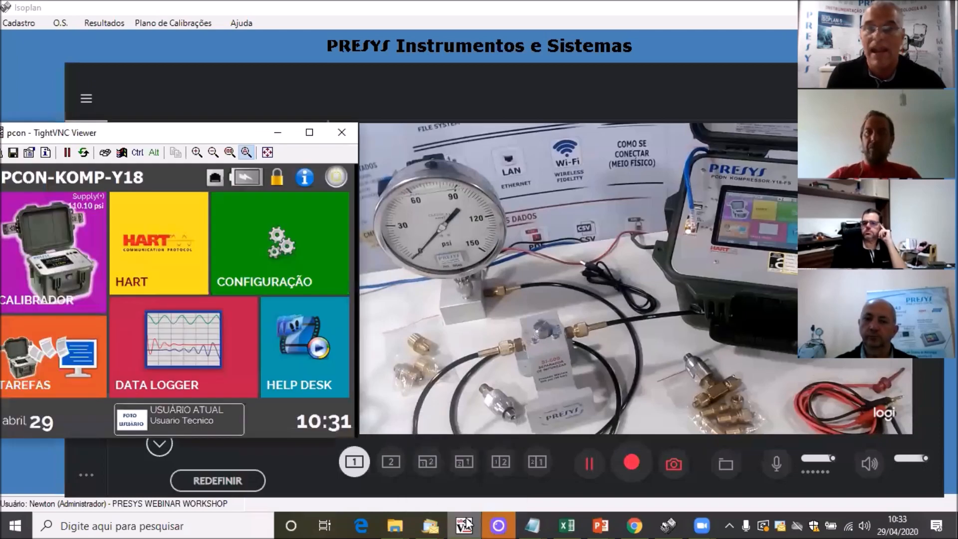
click(456, 135)
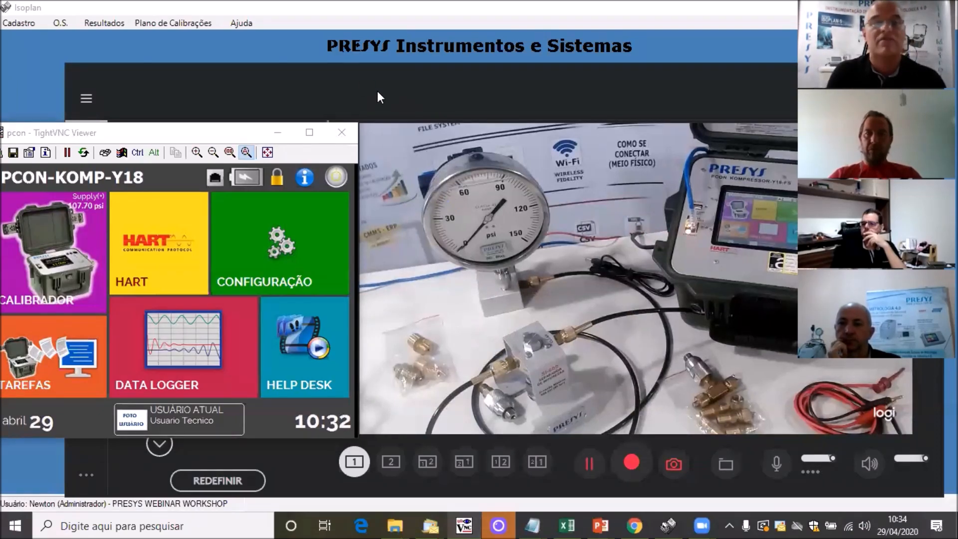
click(295, 49)
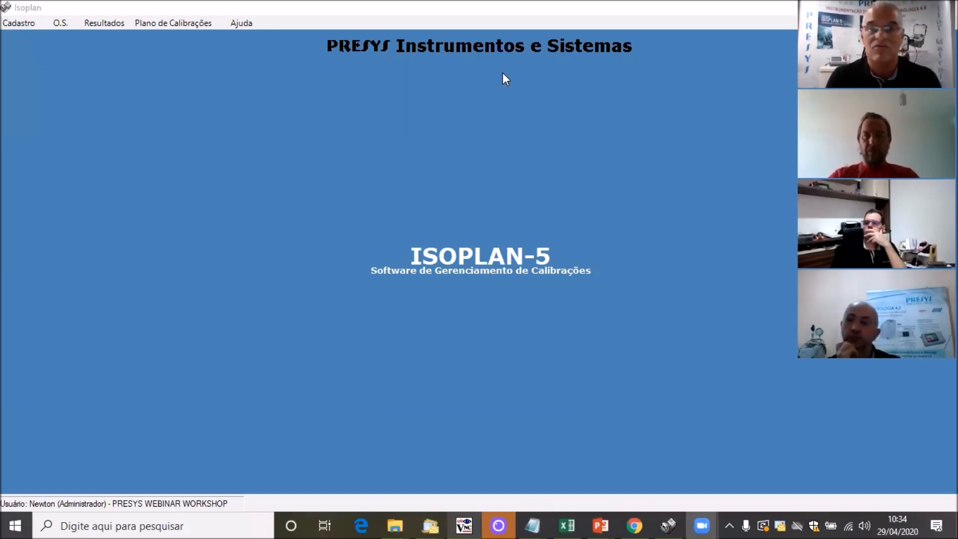
Step: Open the registered standards (Padrões) form and dismiss the expired-standards notice
click(17, 25)
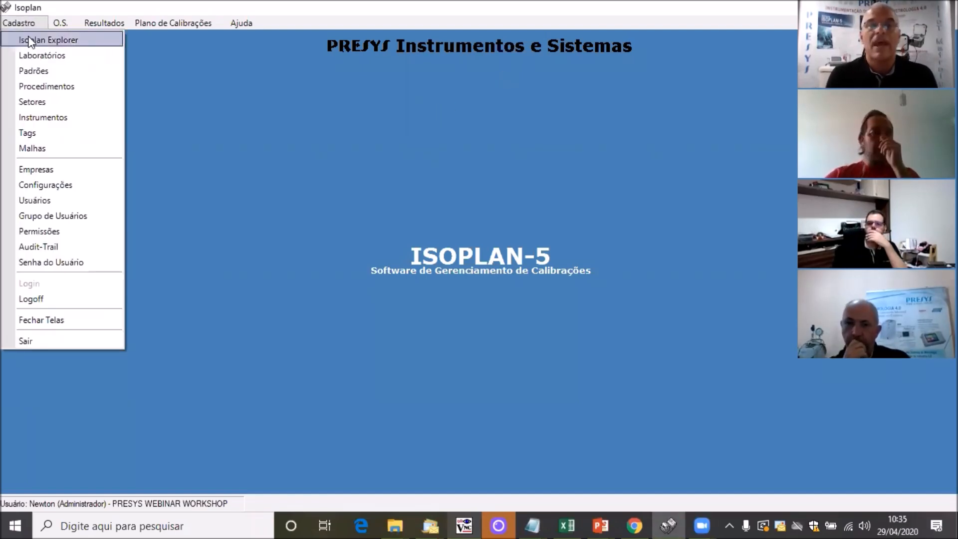
click(39, 72)
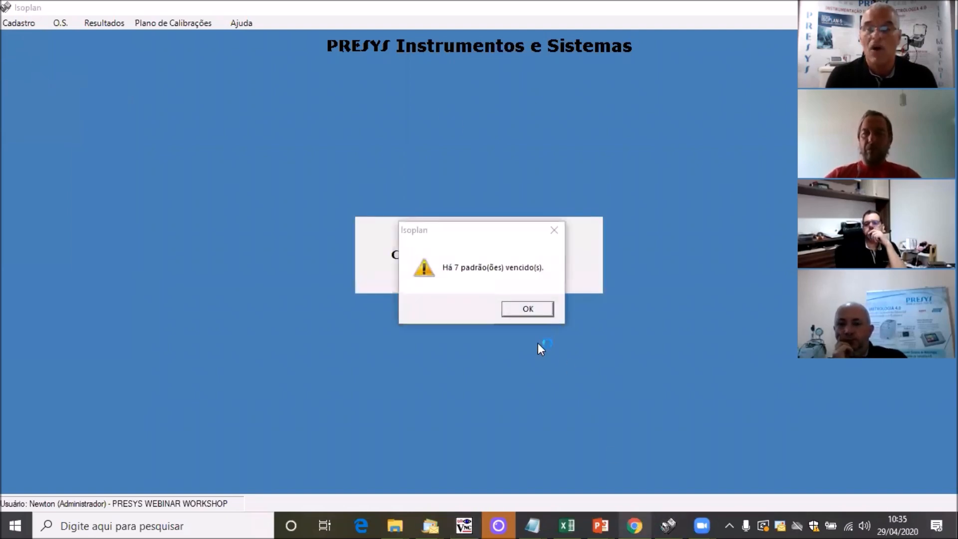
click(531, 309)
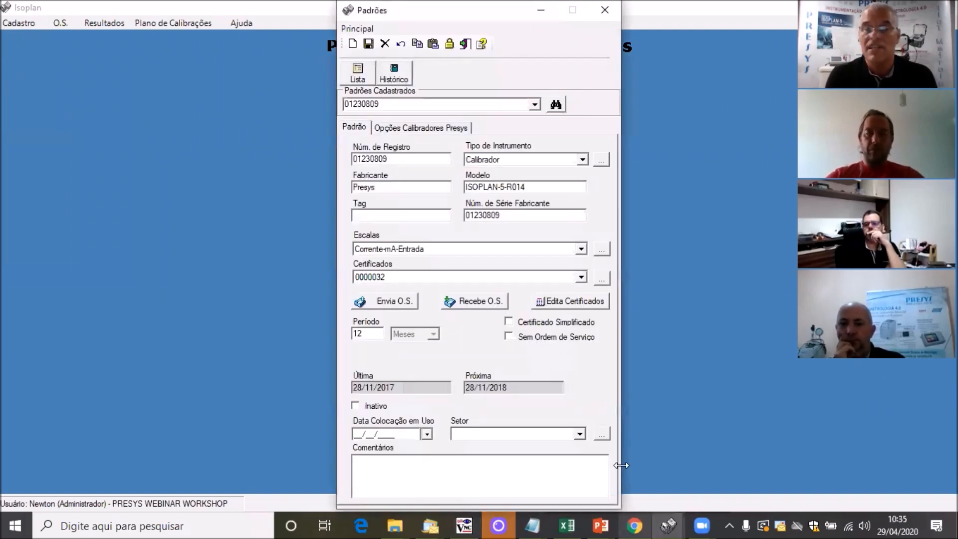
Step: Show the calibrator in the webcam view and its TightVNC remote screen, then return to the Padrões form in Isoplan
click(498, 526)
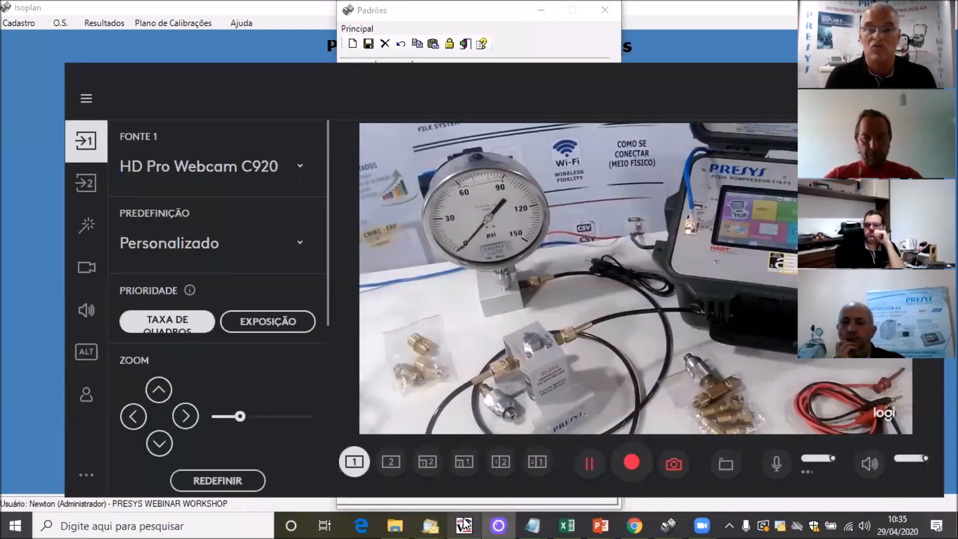
click(462, 525)
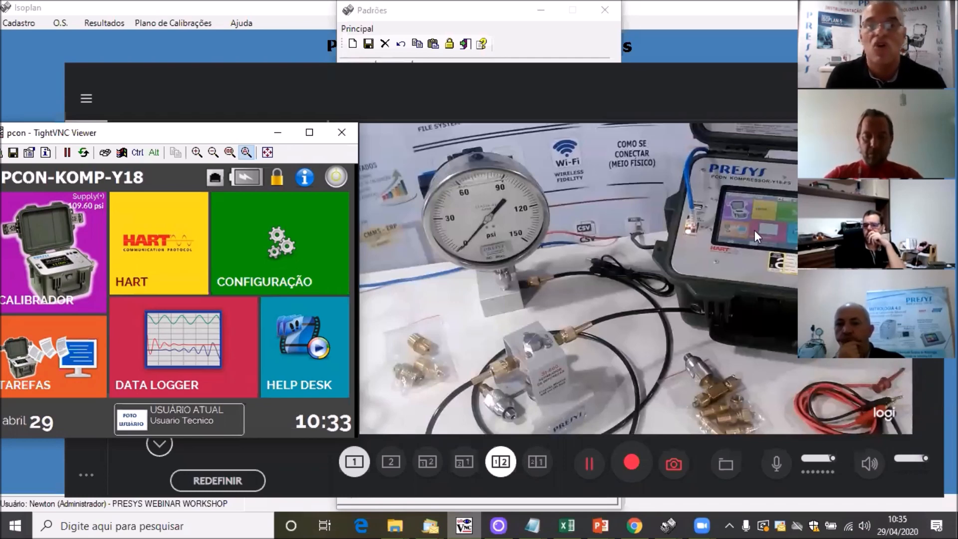
click(332, 60)
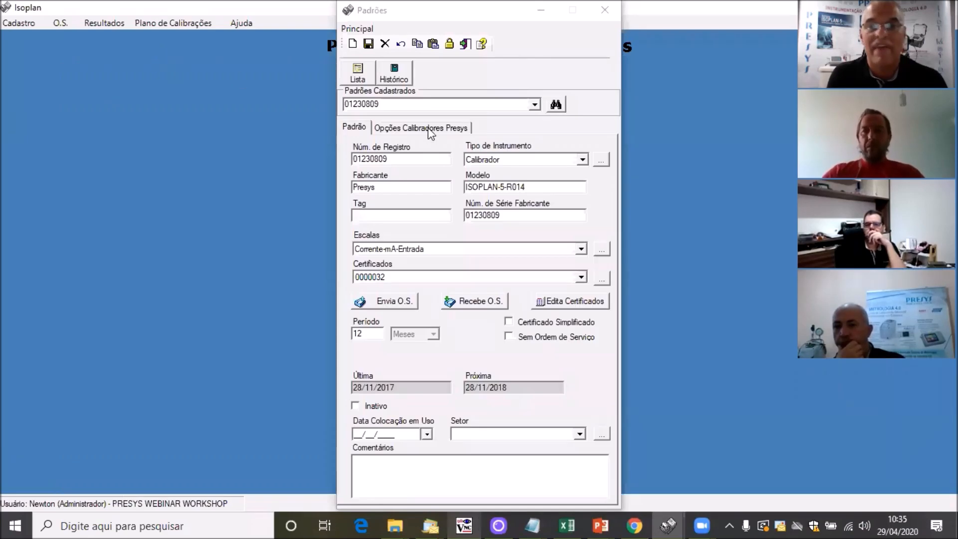
Step: Display the record of registered standard 365.05.17 and exit the Padrões form
click(535, 105)
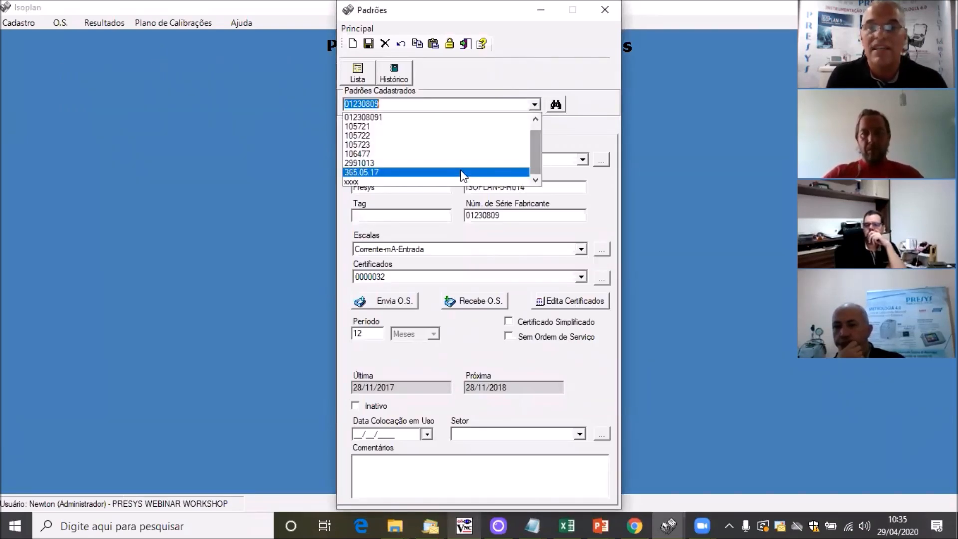
click(478, 172)
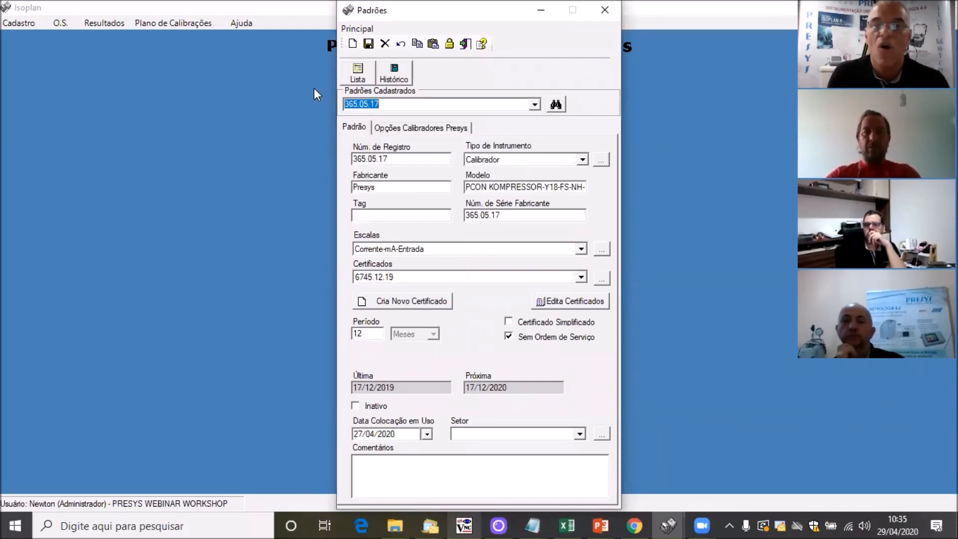
click(351, 31)
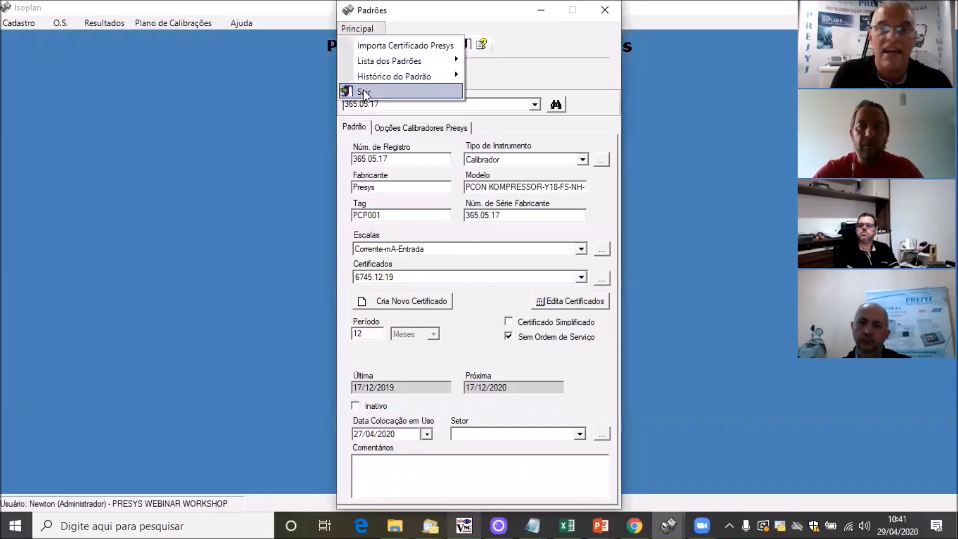
click(363, 92)
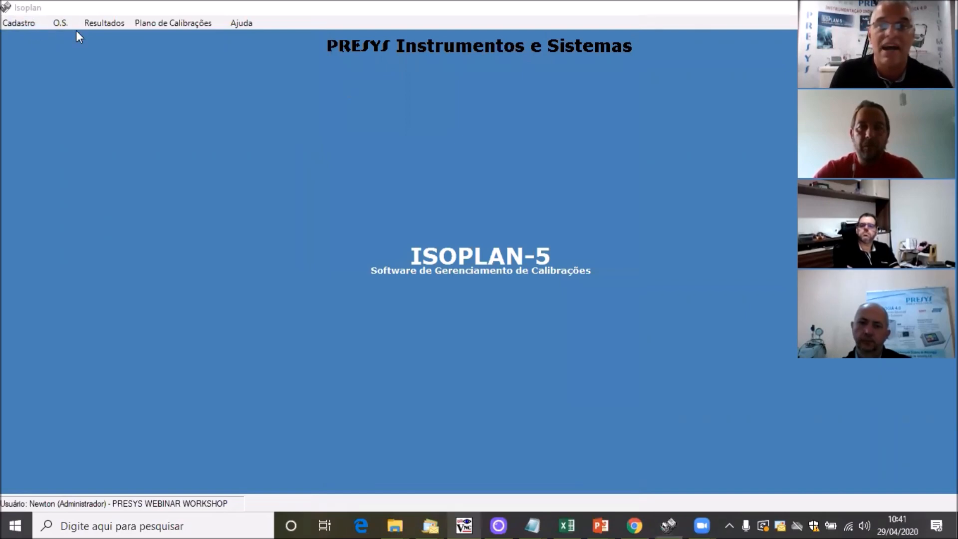
Step: Review the company, general and certificate settings in Configurações and close them without saving
click(37, 23)
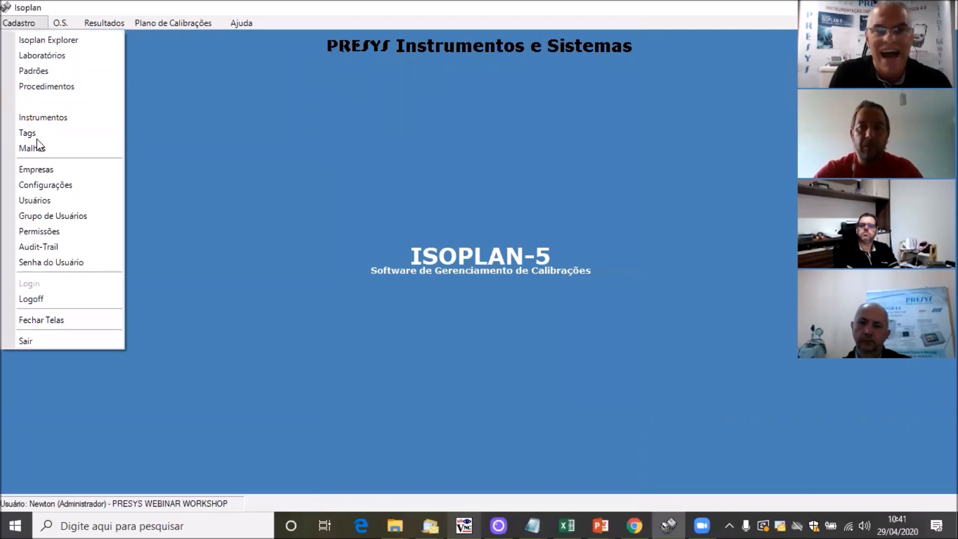
click(52, 185)
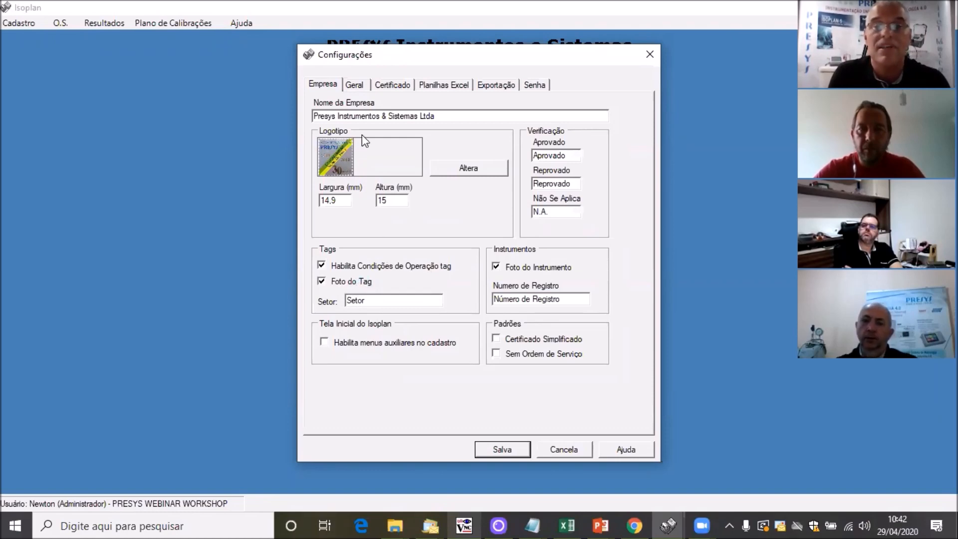
click(357, 85)
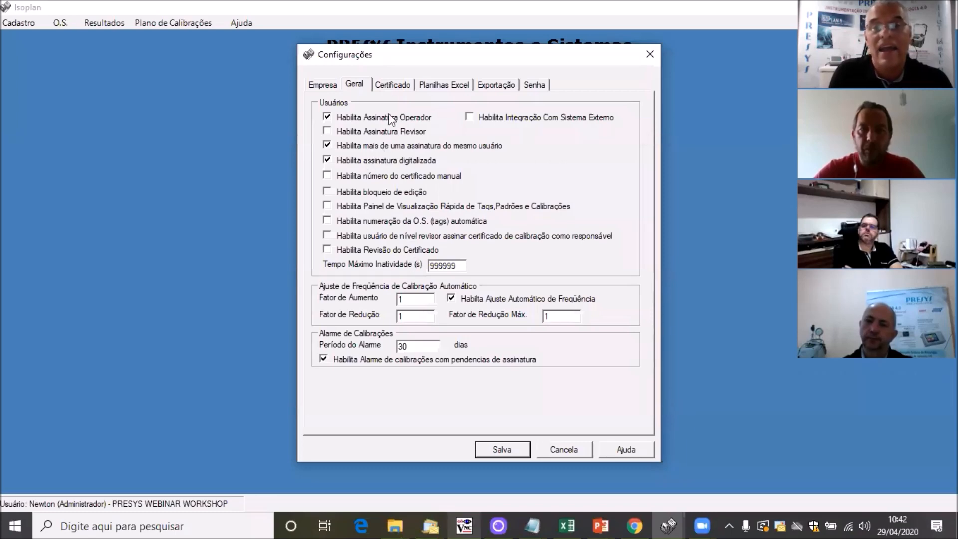
click(392, 85)
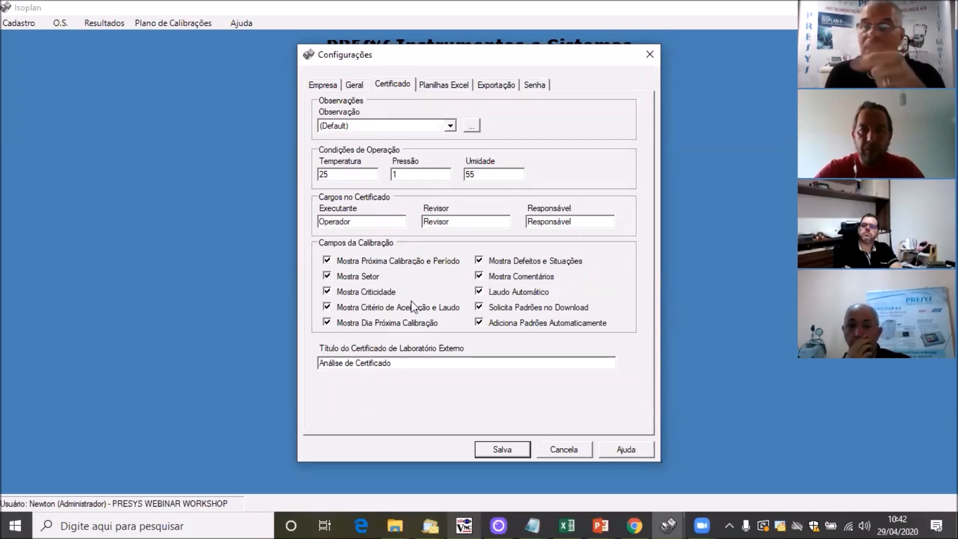
click(644, 55)
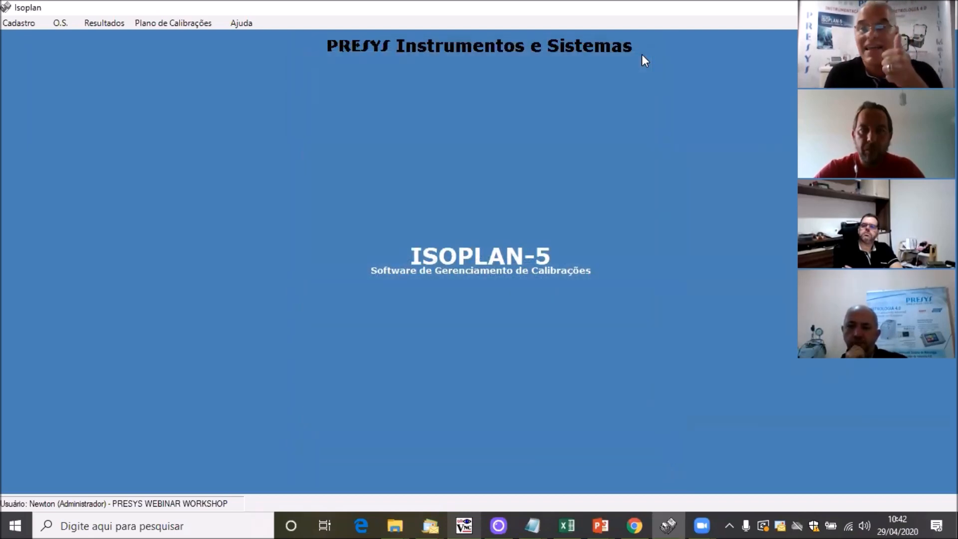
Step: Open the Tags register and load the registered tag TAG WEBINAR
click(35, 22)
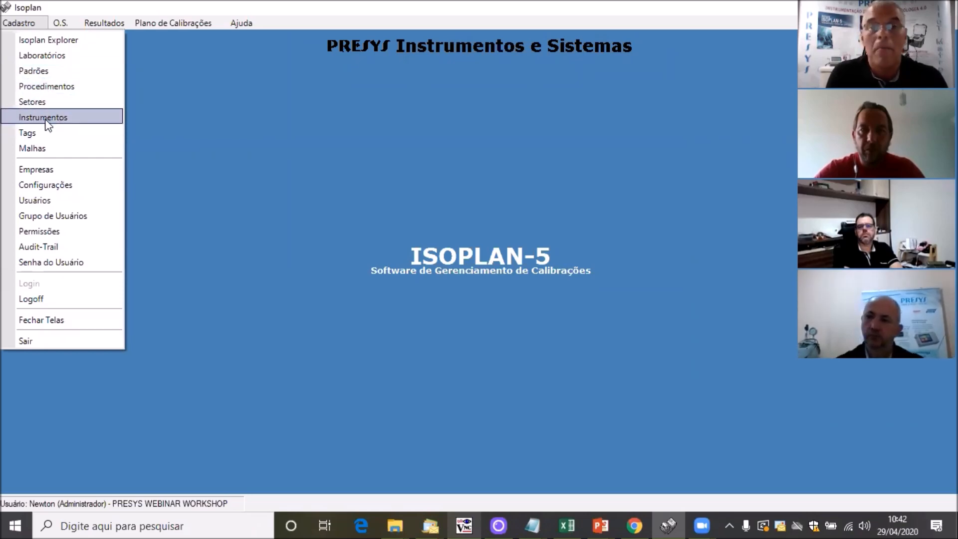
click(45, 132)
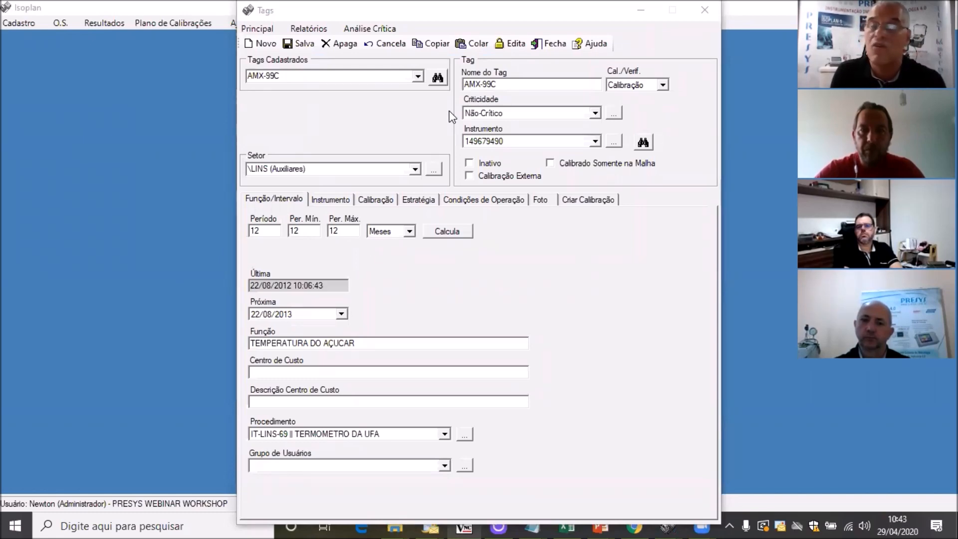
click(418, 78)
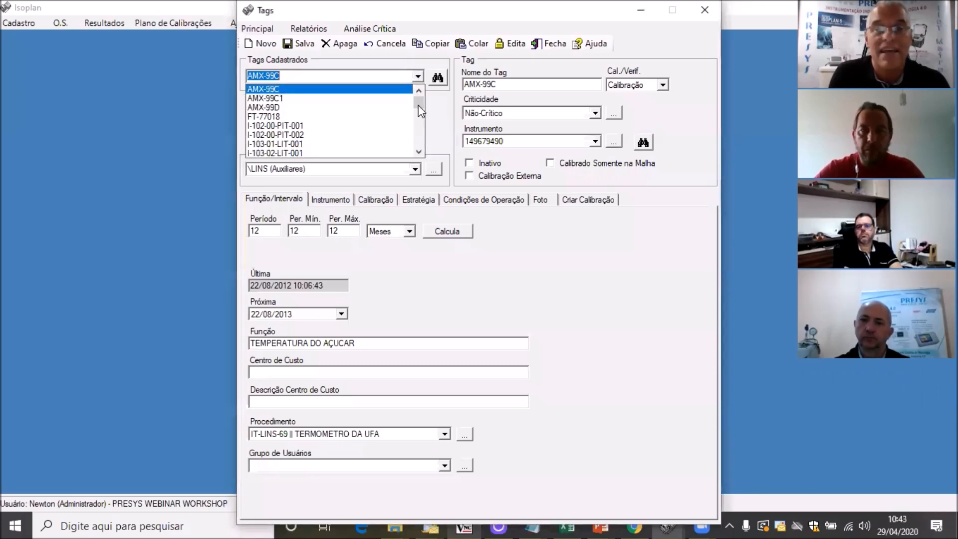
drag(418, 104, 418, 144)
scroll(367, 131, up, 2)
scroll(367, 132, up, 5)
scroll(369, 131, up, 3)
scroll(369, 132, up, 4)
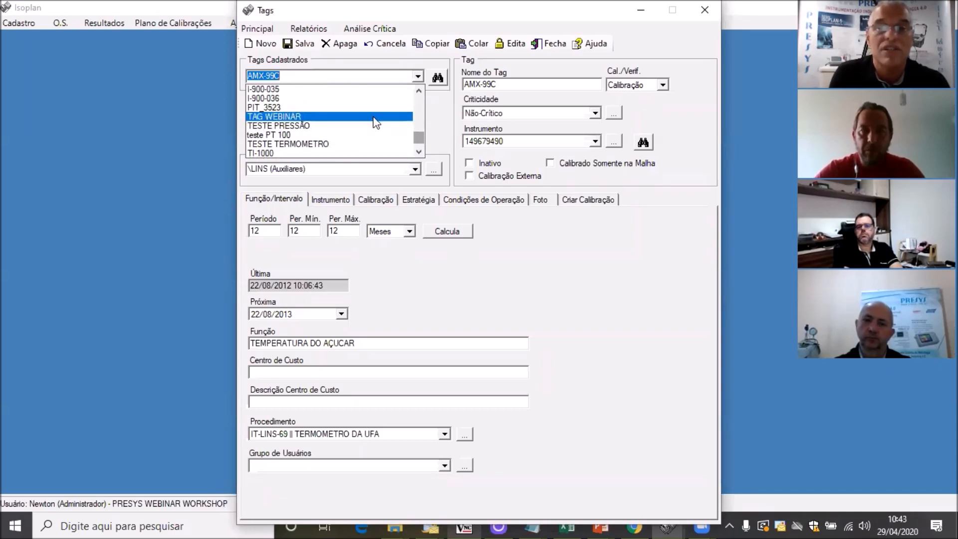
click(374, 117)
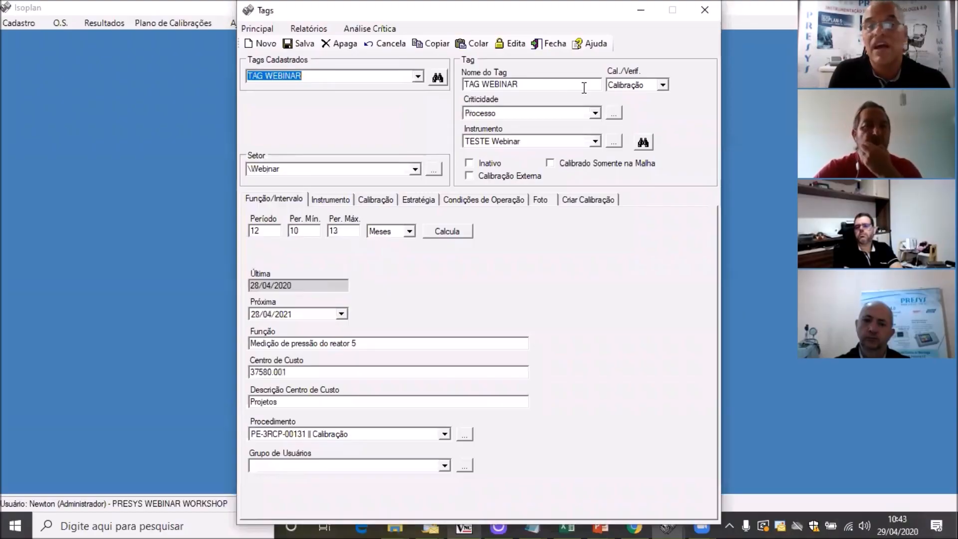
Step: Examine the available Cal./Verif. types and the calibration strategy of TAG WEBINAR
click(663, 84)
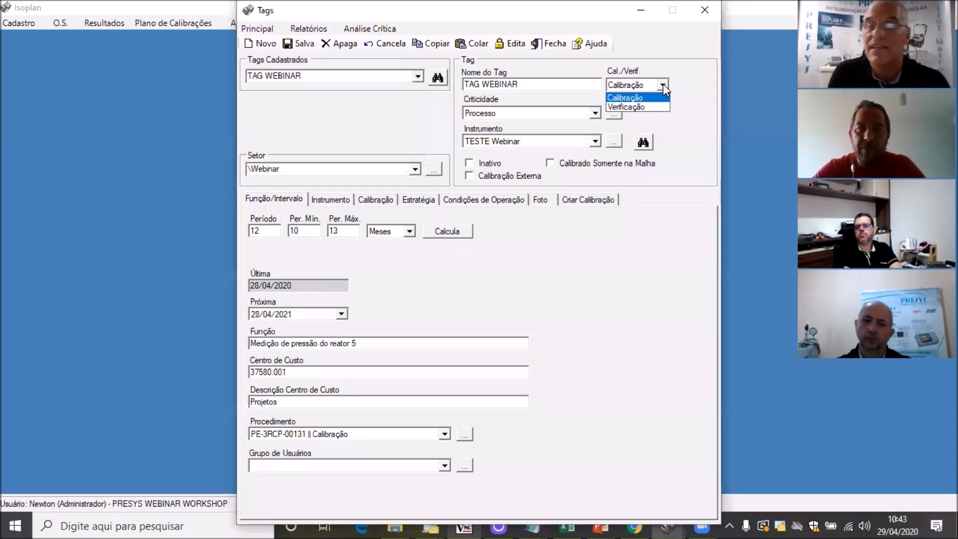
click(663, 84)
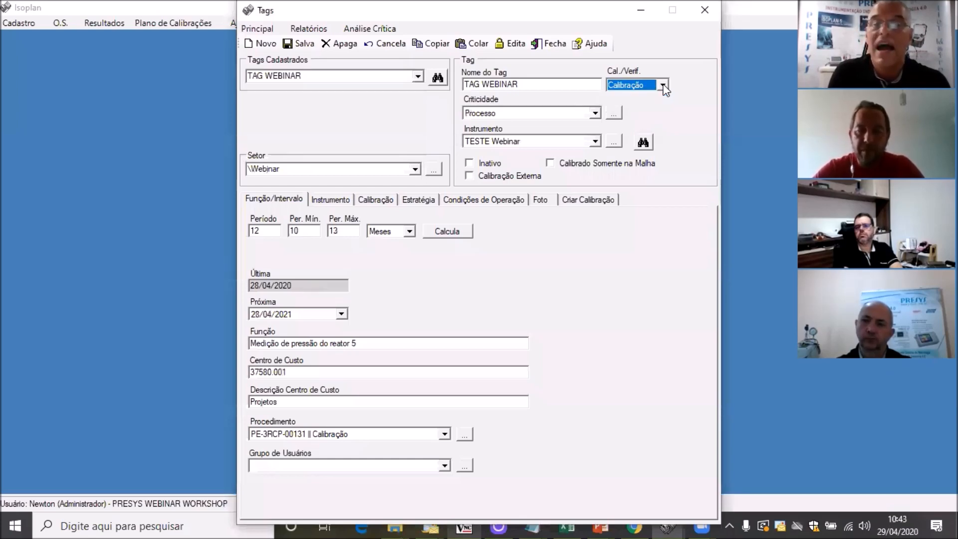
click(418, 201)
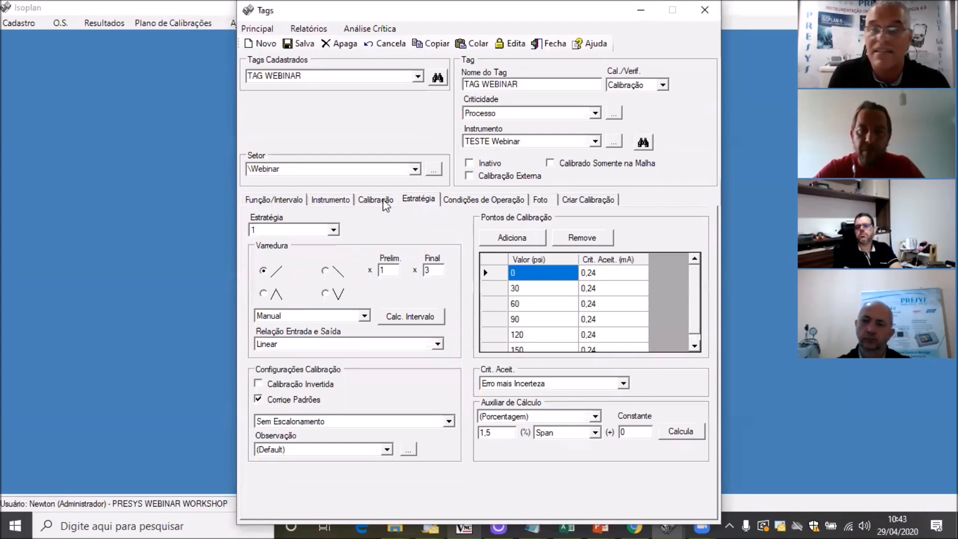
Step: Change the tag's Cal./Verif. type to Verificação and display its list of verifications
click(665, 85)
click(651, 105)
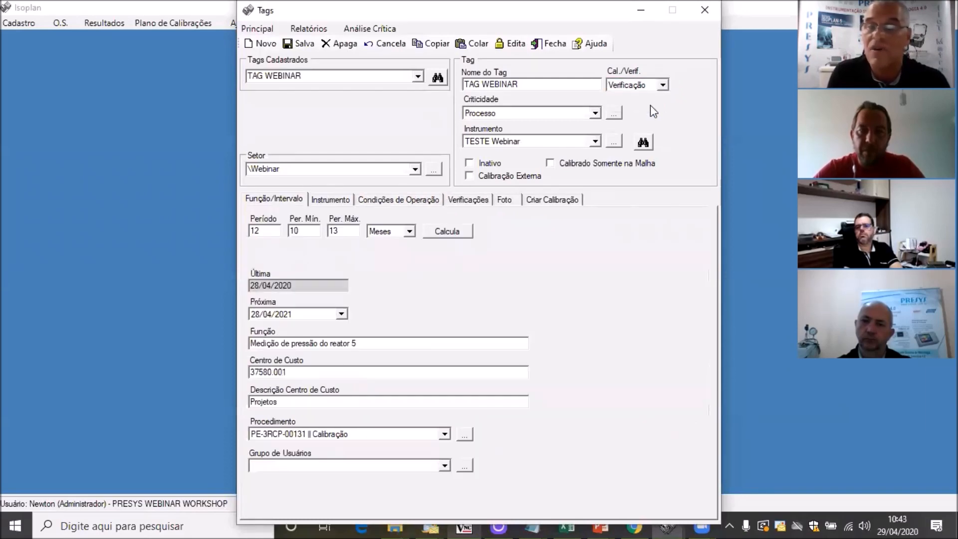
click(478, 202)
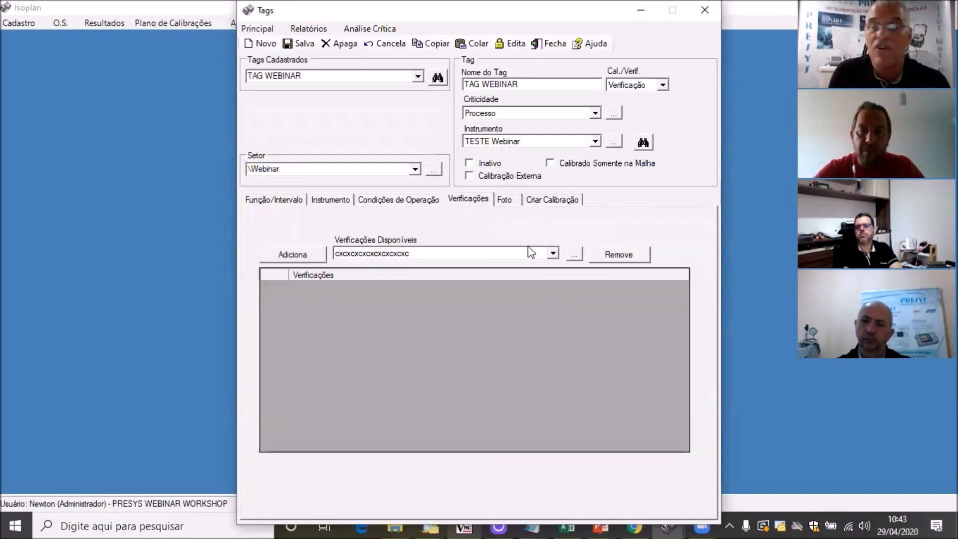
Step: Add the limpeza and Pintura checks to the verification list of TAG WEBINAR
click(552, 253)
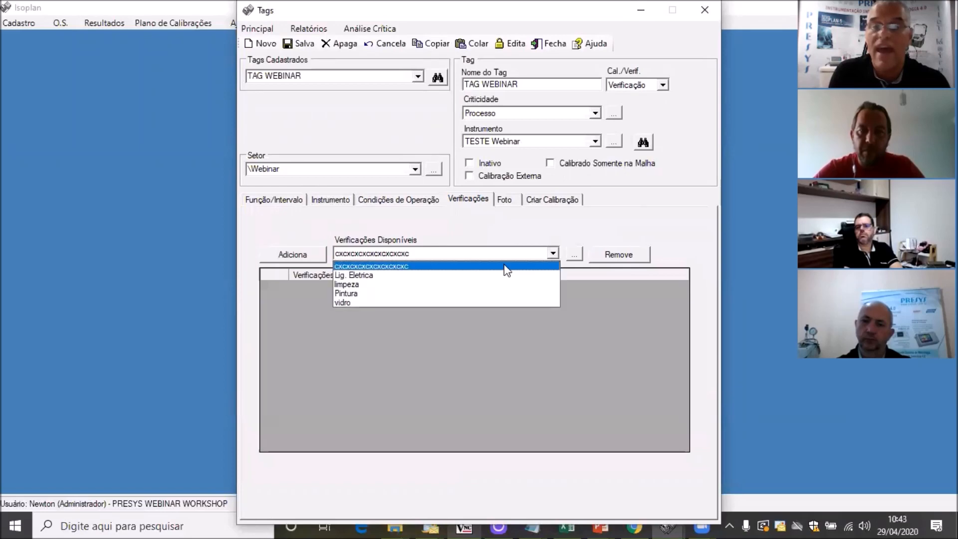
click(449, 284)
click(314, 256)
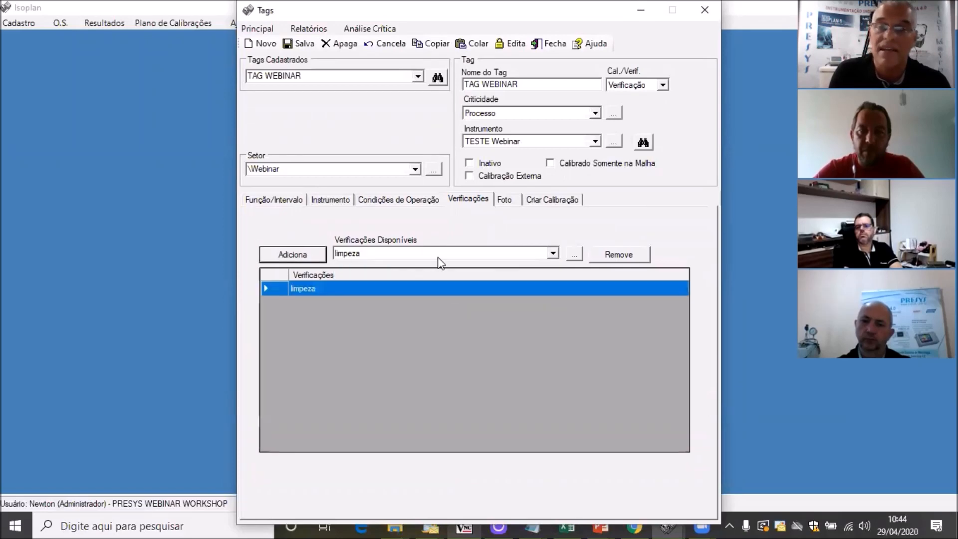
click(552, 254)
click(489, 294)
click(310, 255)
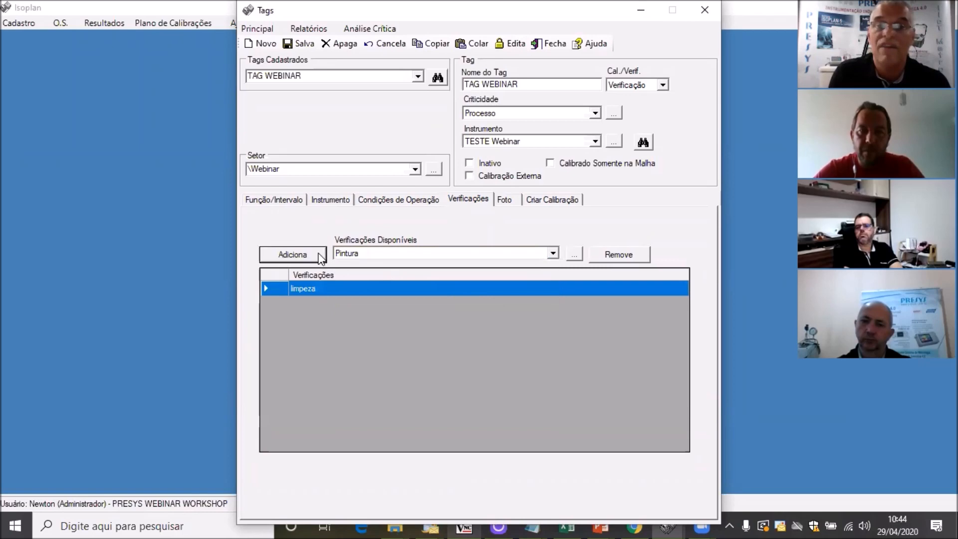
click(552, 253)
click(491, 309)
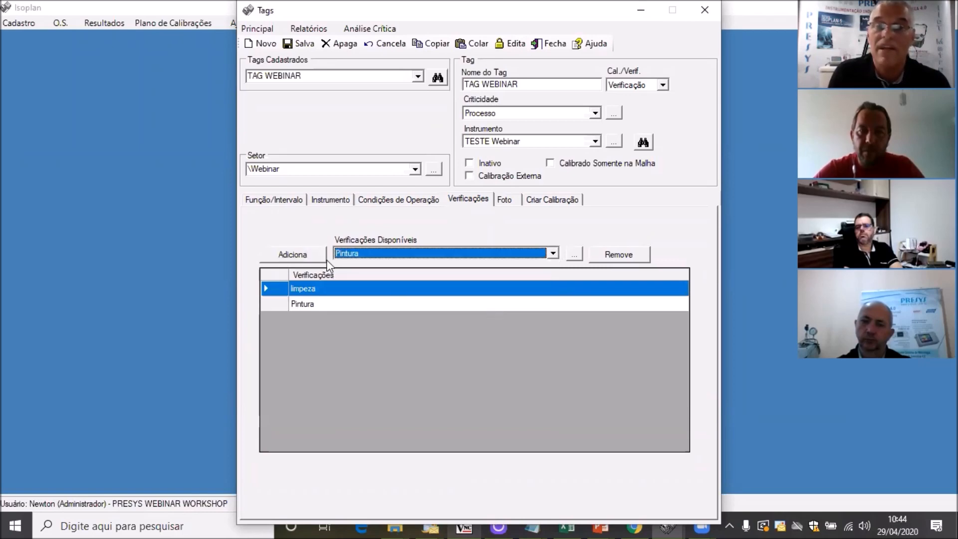
click(298, 256)
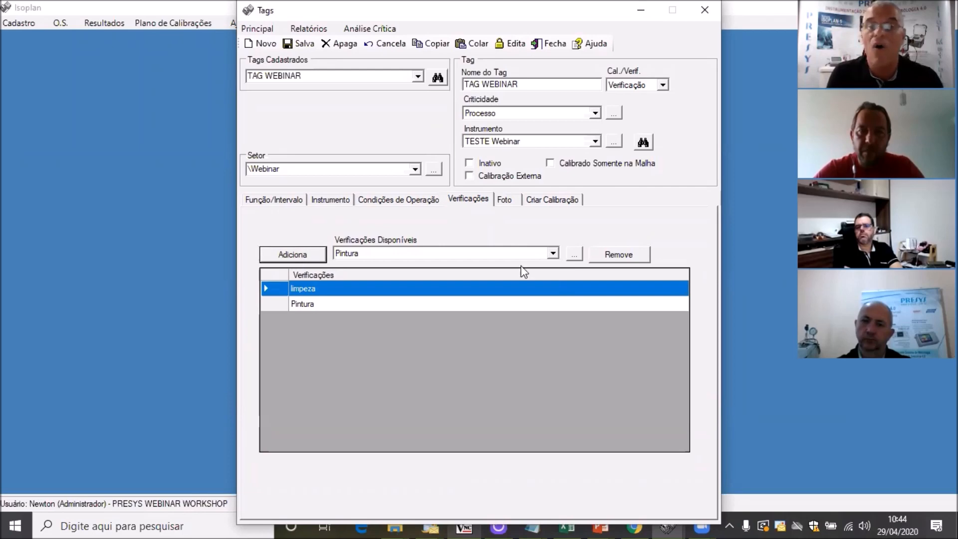
Step: Add the vidro check to the verification list of TAG WEBINAR
click(555, 253)
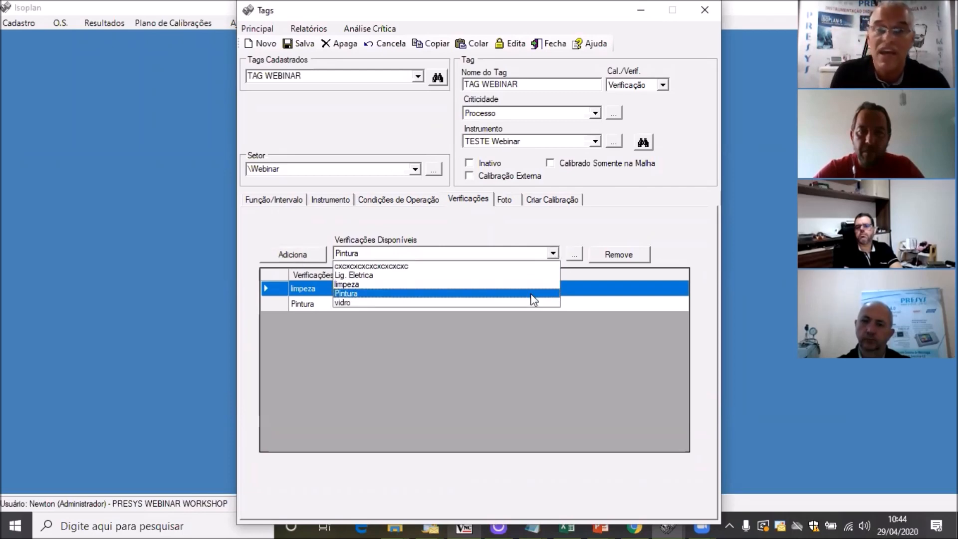
click(529, 300)
click(307, 256)
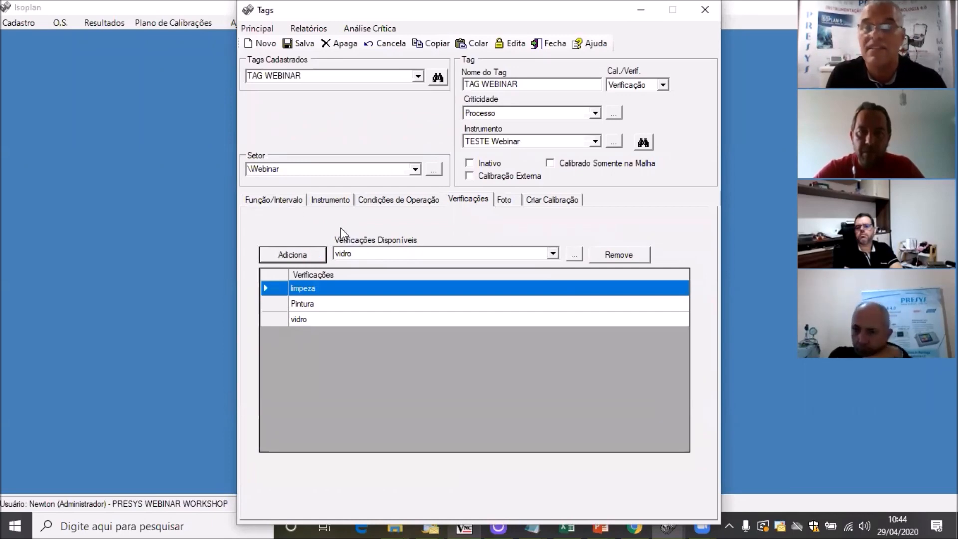
Step: Switch the tag's Cal./Verif. type back to Calibração and display its function and interval data
click(662, 86)
click(644, 95)
click(418, 199)
click(281, 199)
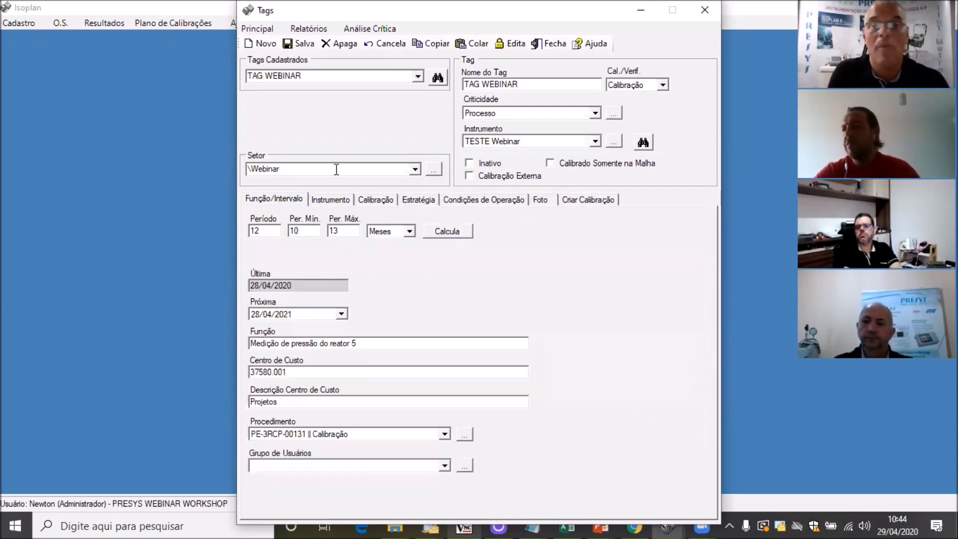
Step: Examine the available sectors and the sub-sectors under ETE (Auxiliares), Apresentação and Maq1 in the sector register
click(415, 170)
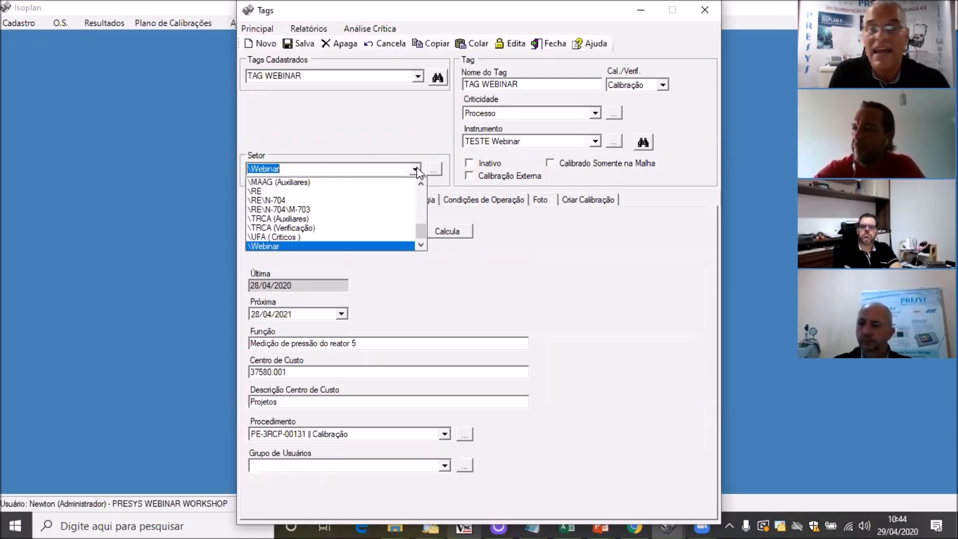
click(432, 169)
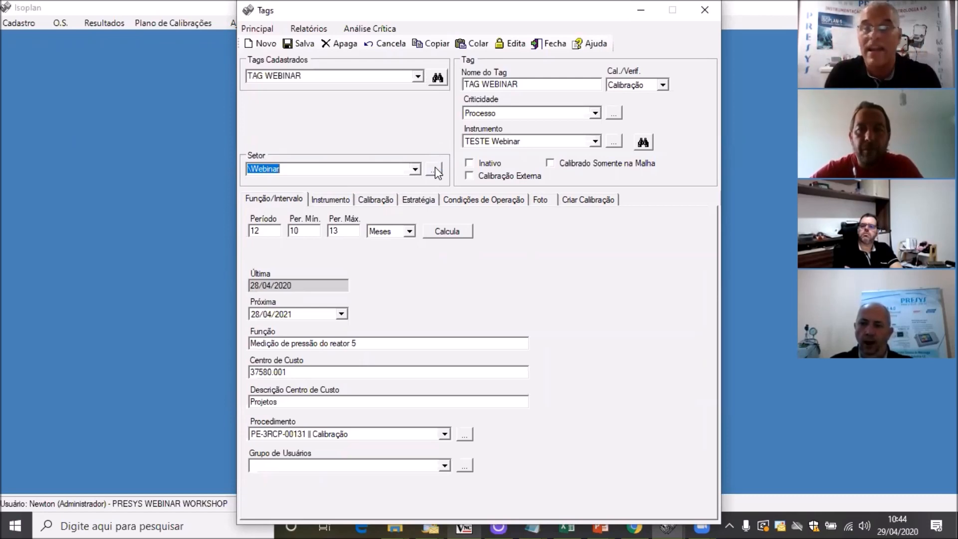
click(430, 169)
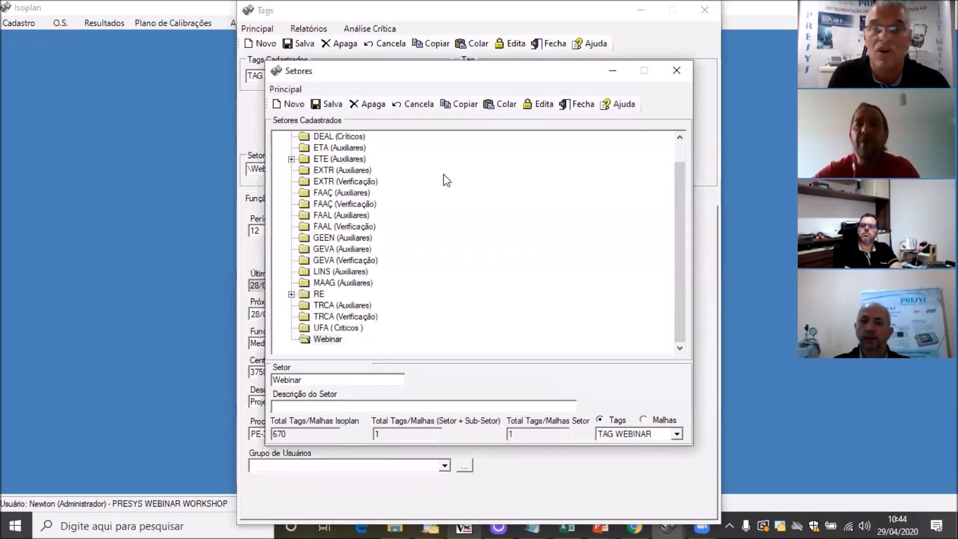
click(291, 159)
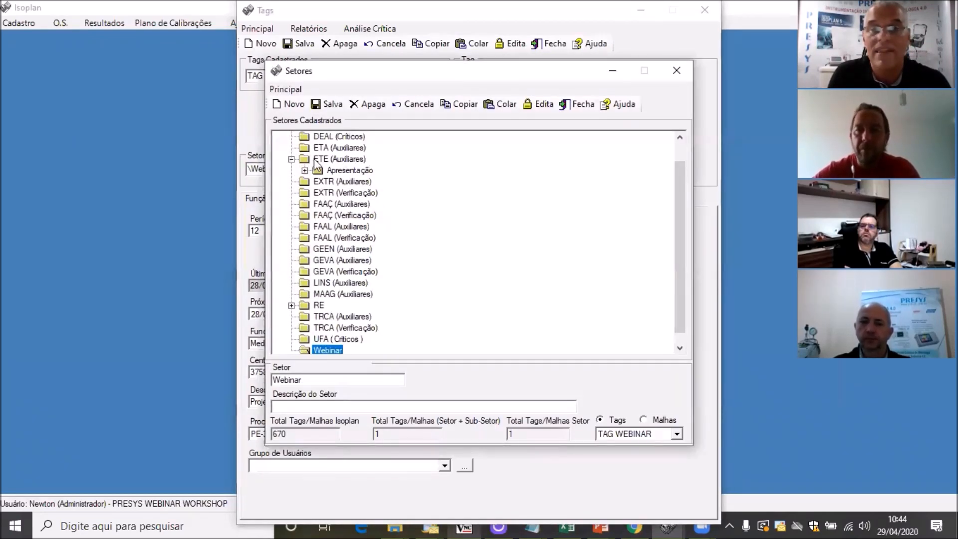
click(304, 170)
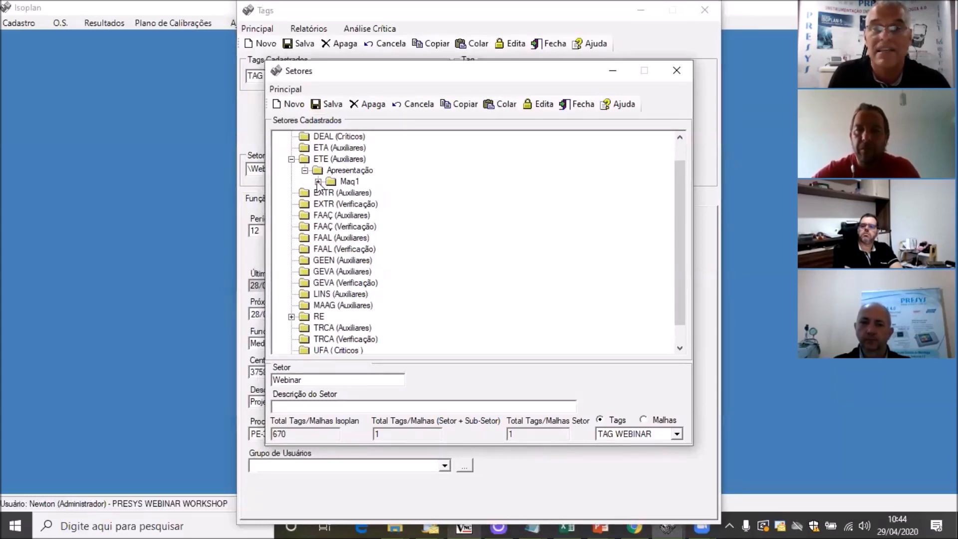
click(318, 181)
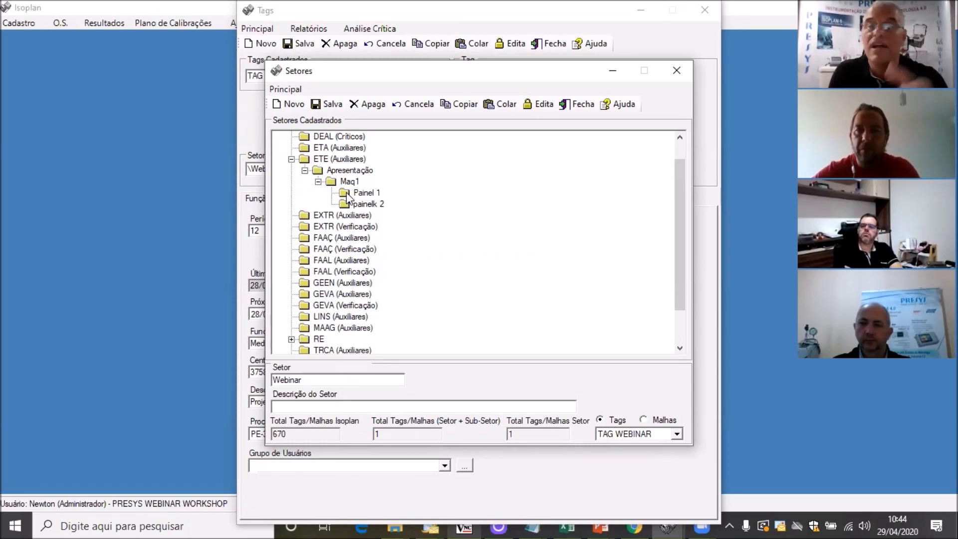
click(675, 73)
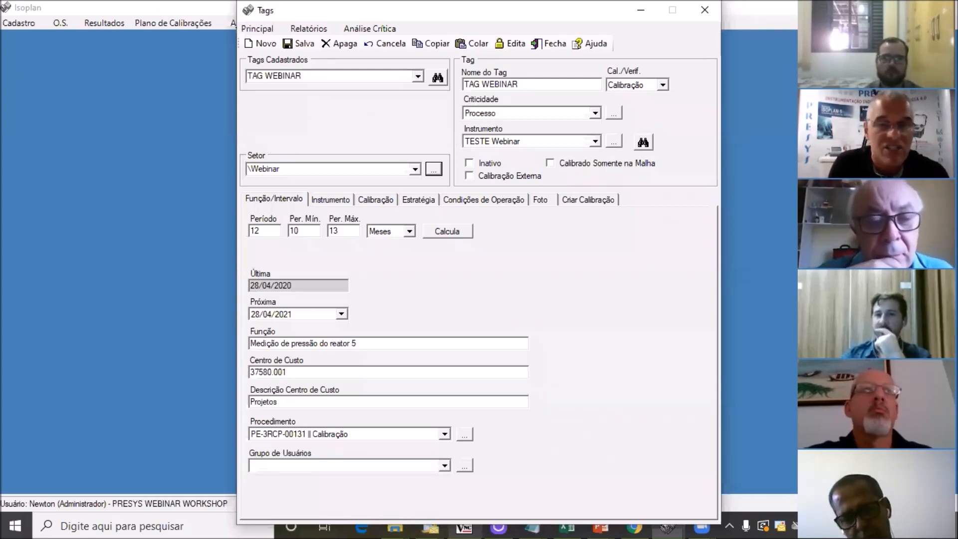
Step: Choose 365.05.17 PCON KOMPRESSOR-Y18-FS-NH-NP-6-C as the main standard for the calibration download and check its network address
click(157, 71)
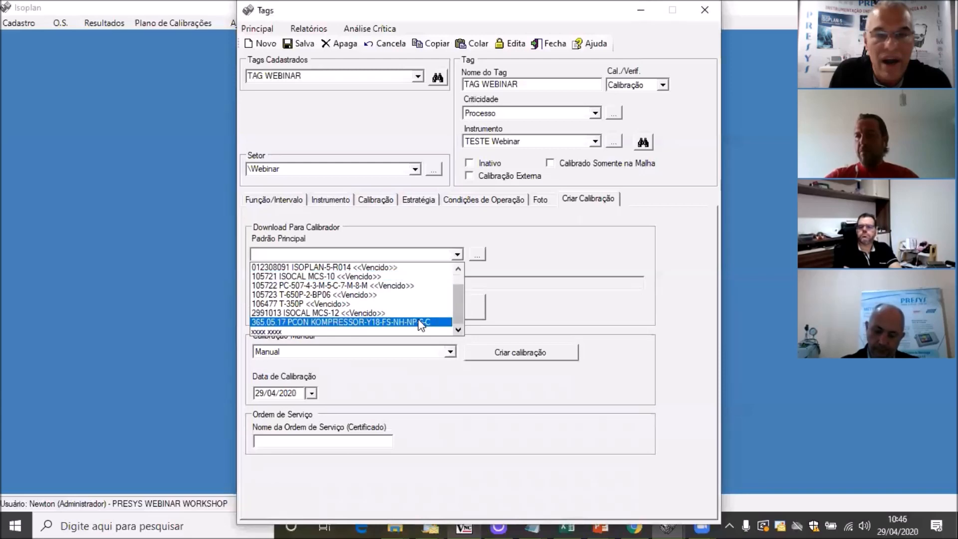
click(433, 320)
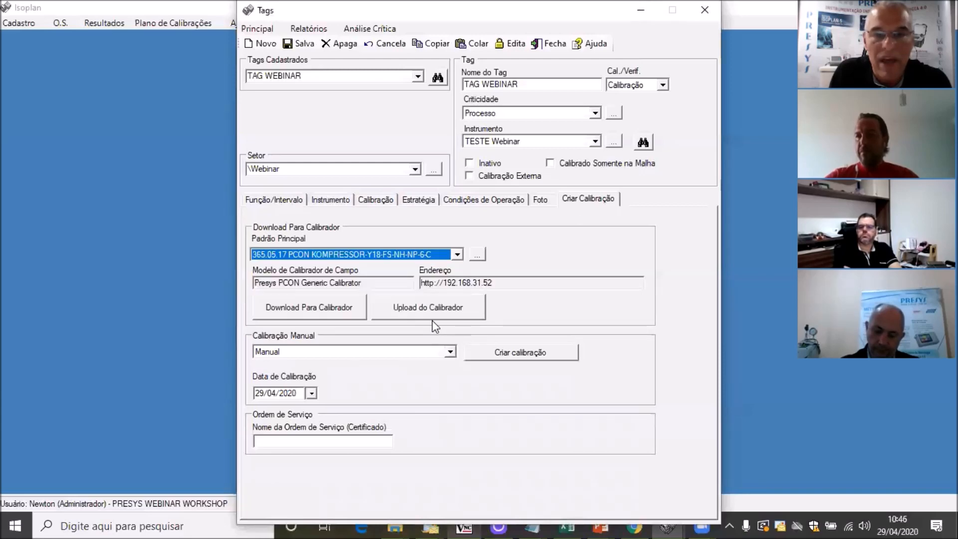
click(497, 283)
drag(494, 283, 421, 283)
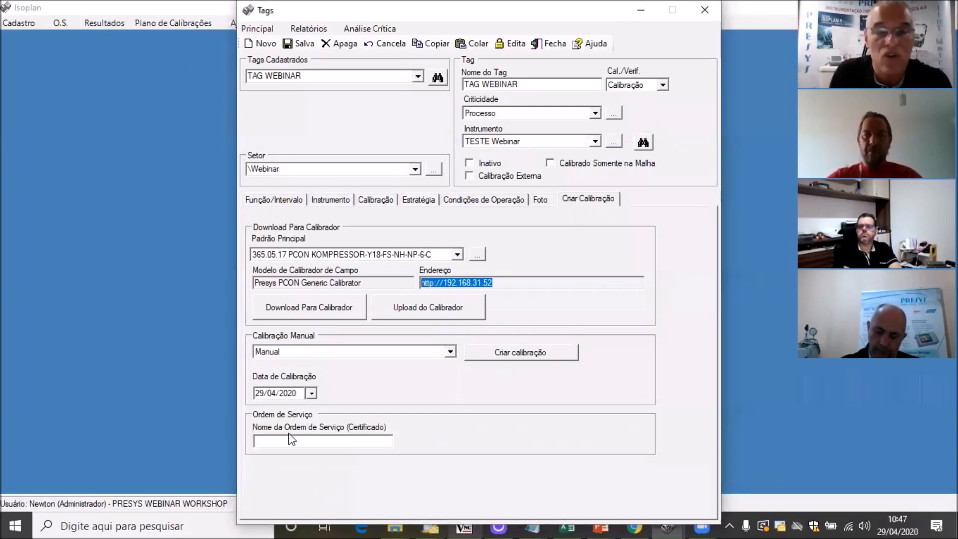
Step: Switch to TightVNC Viewer and open the network settings of the PCON-KOMP-Y18 calibrator
click(457, 520)
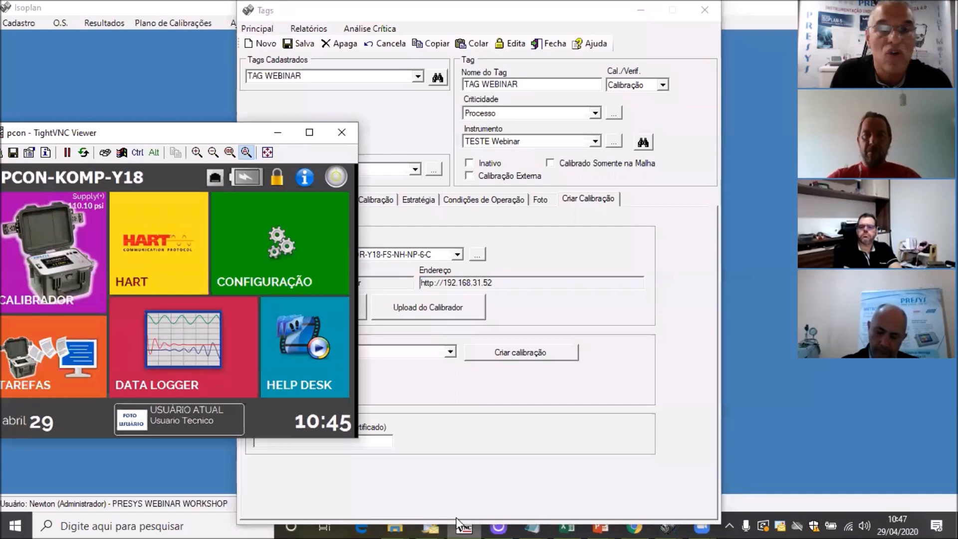
click(288, 235)
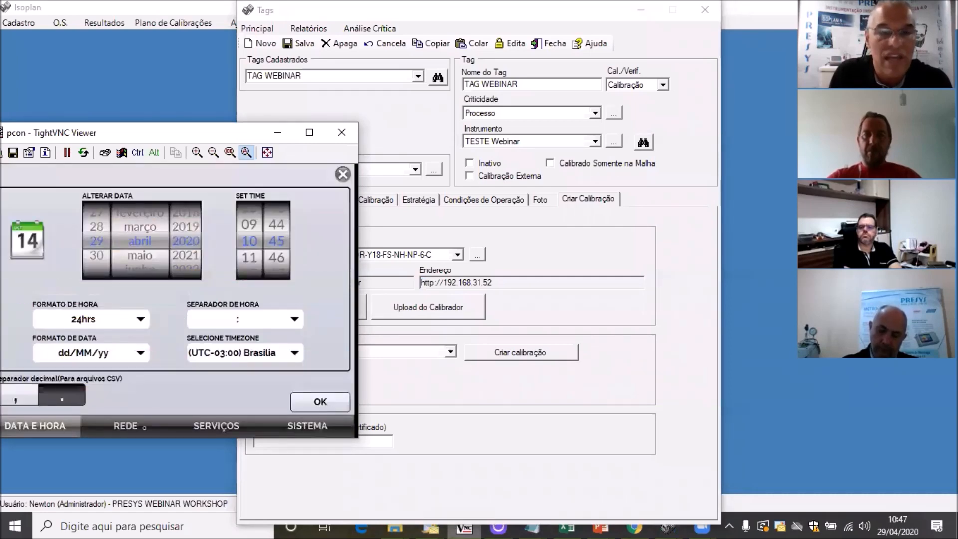
click(144, 425)
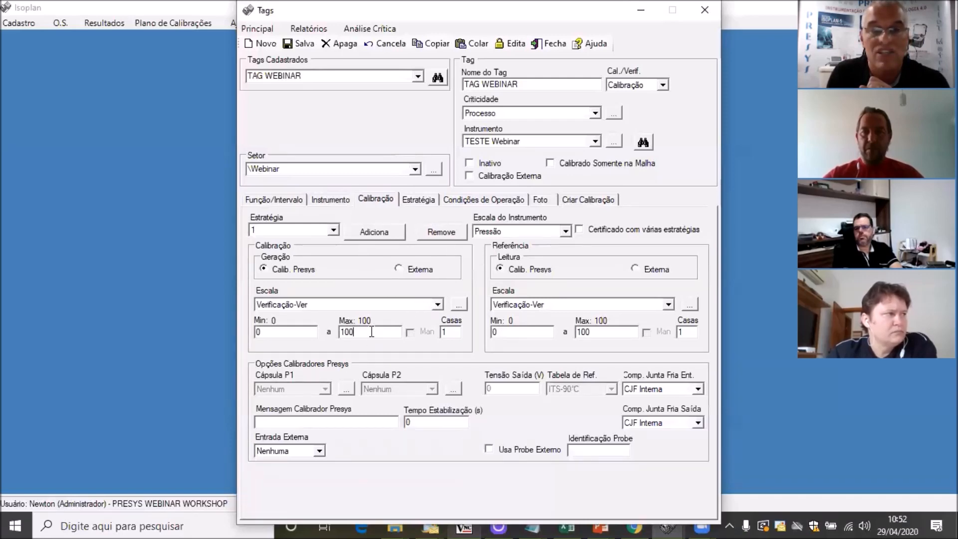
Step: Set the maximum of the generation range to 150 in calibration strategy 1 of TAG WEBINAR
key(BackSpace)
key(BackSpace)
text(50)
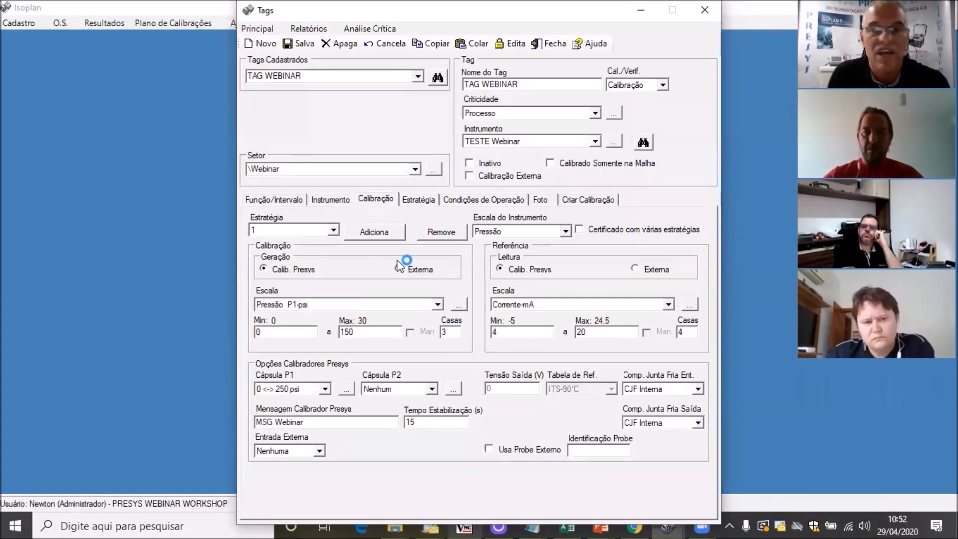
click(346, 266)
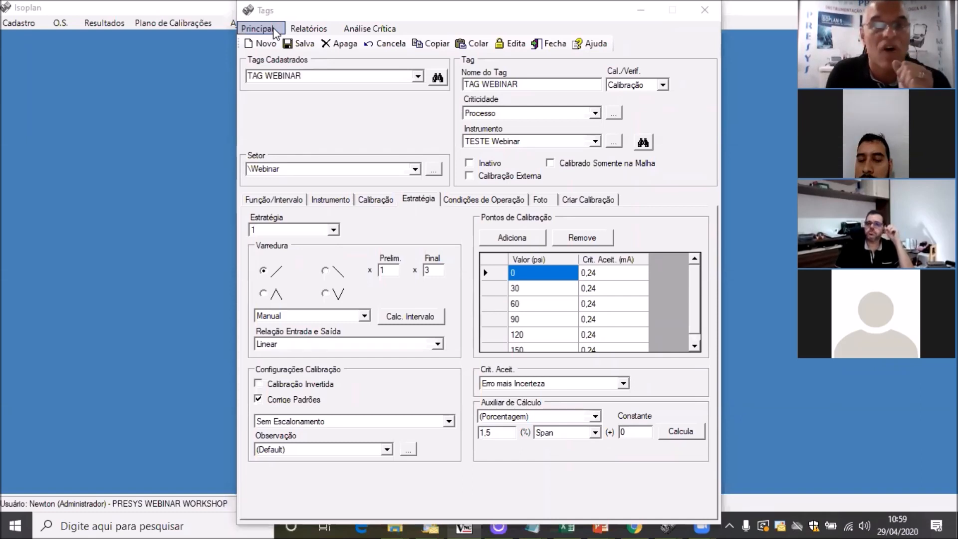
Step: Open the calibration results for tags and dismiss the alarm about pending signatures
click(114, 21)
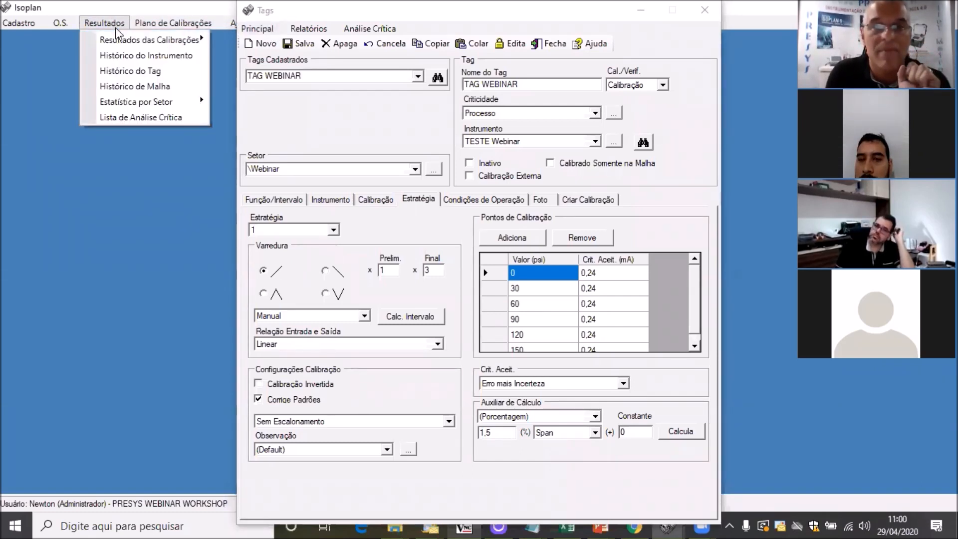
mouse_move(133, 38)
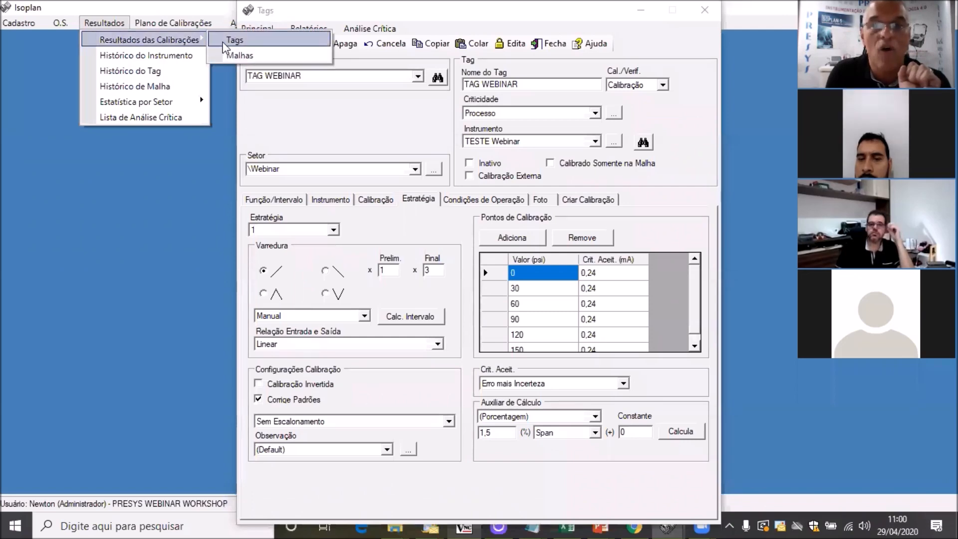
click(244, 40)
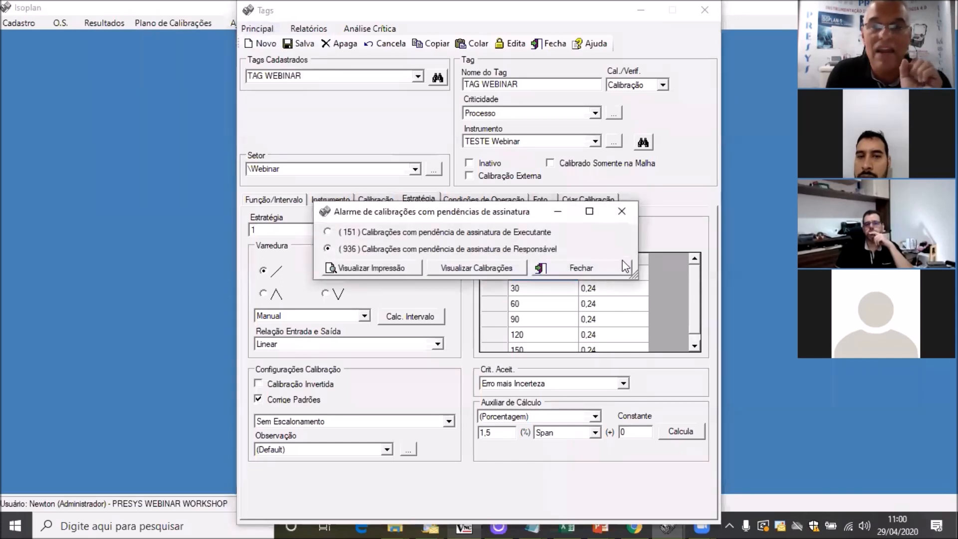
click(601, 272)
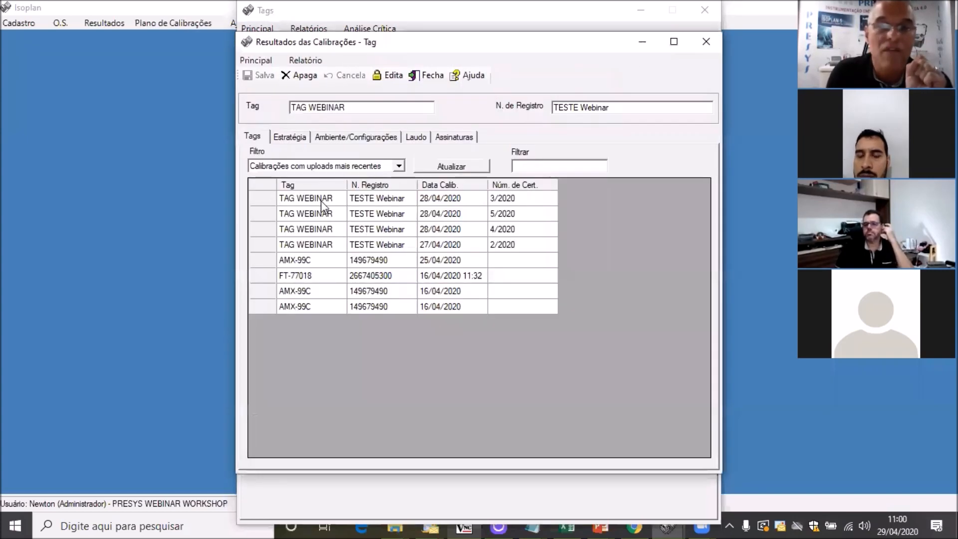
Step: Preview the Planilha de Incerteza report for the TAG WEBINAR calibration with certificate 5/2020
click(265, 213)
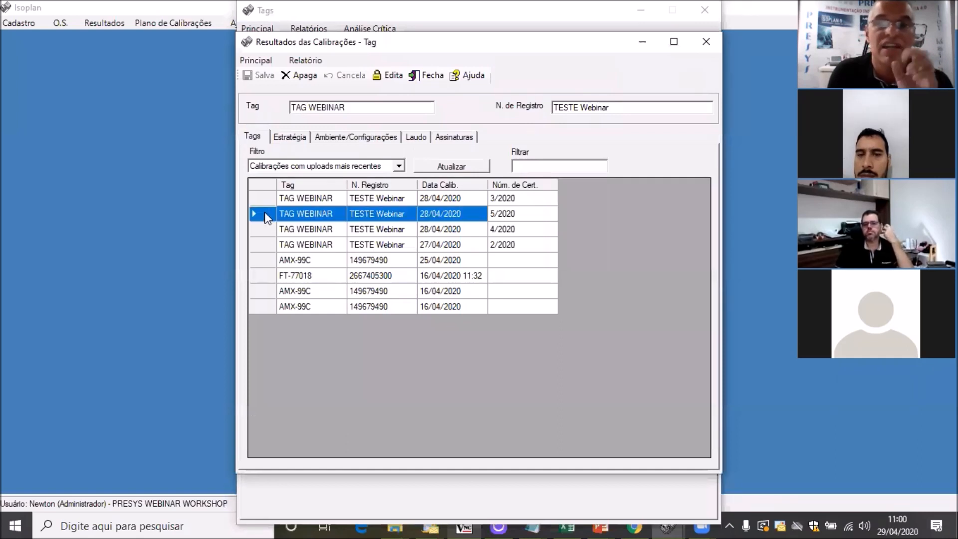
click(303, 61)
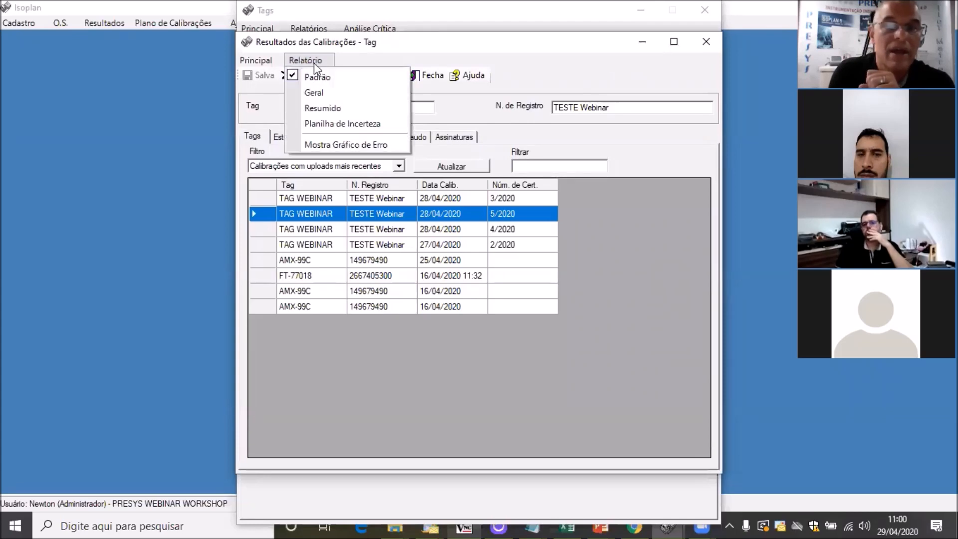
click(321, 124)
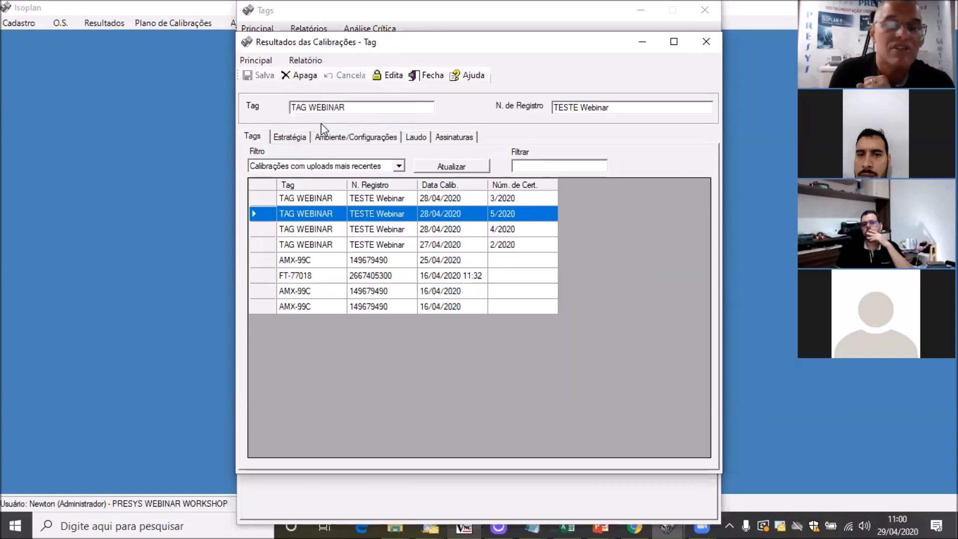
click(256, 60)
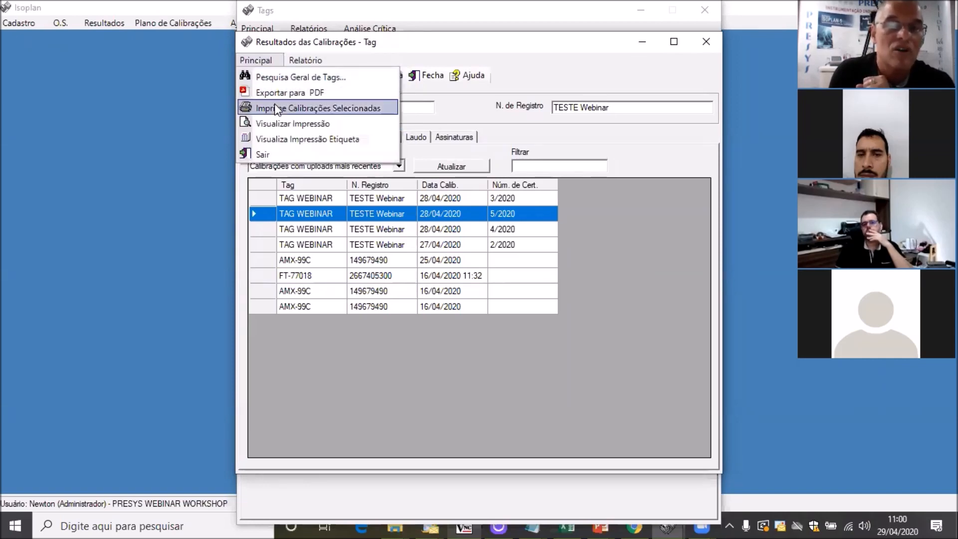
click(278, 124)
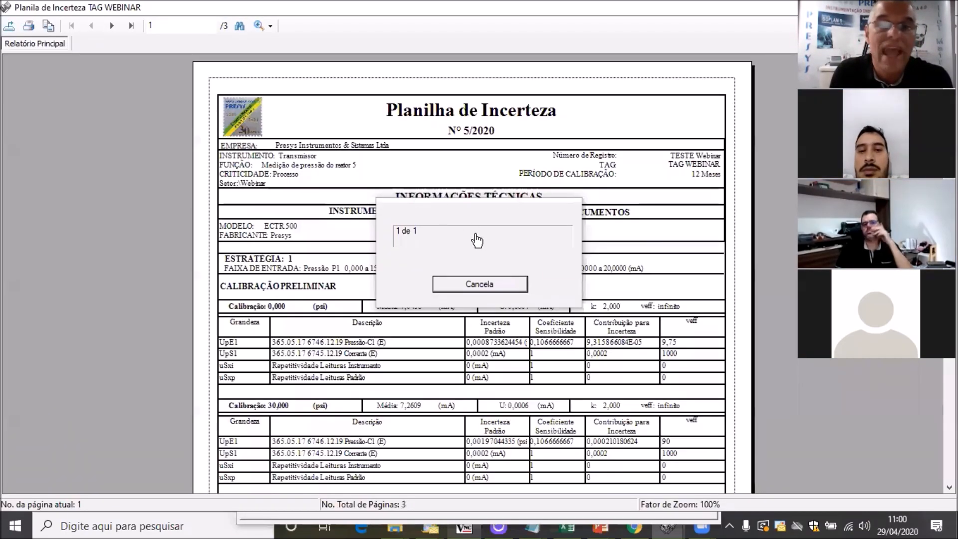
scroll(406, 320, down, 3)
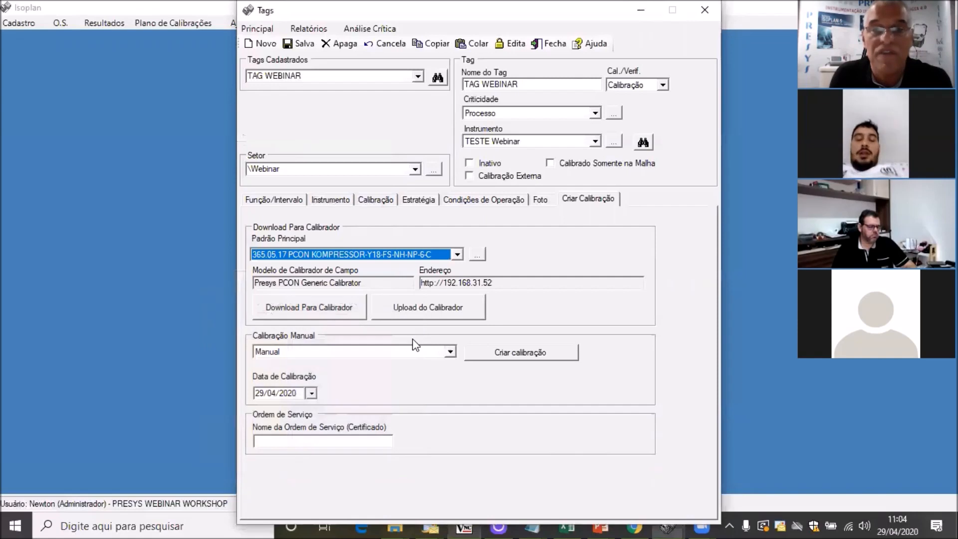
Step: Download the TAG WEBINAR calibration to the calibrator and reopen the calibrator's list of waiting tasks in TightVNC Viewer
click(319, 307)
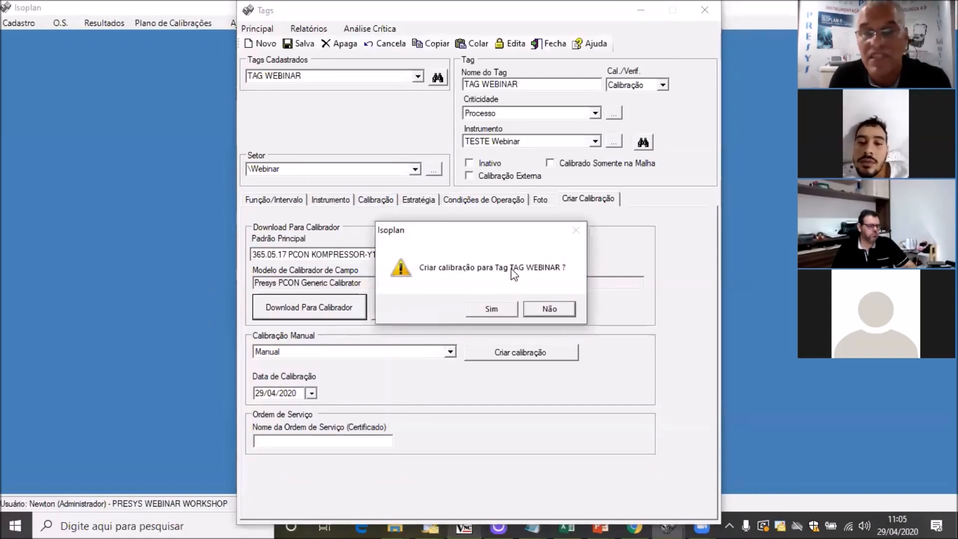
click(491, 309)
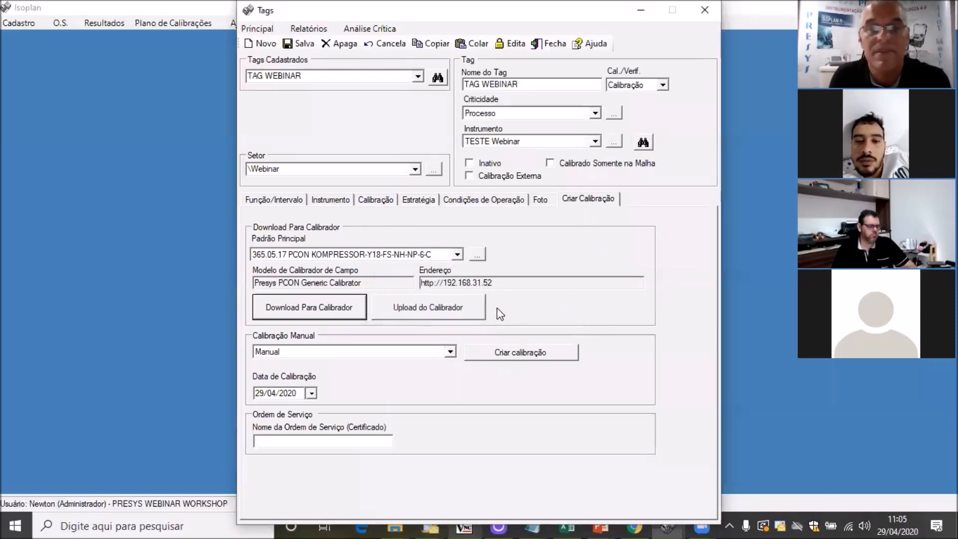
click(463, 526)
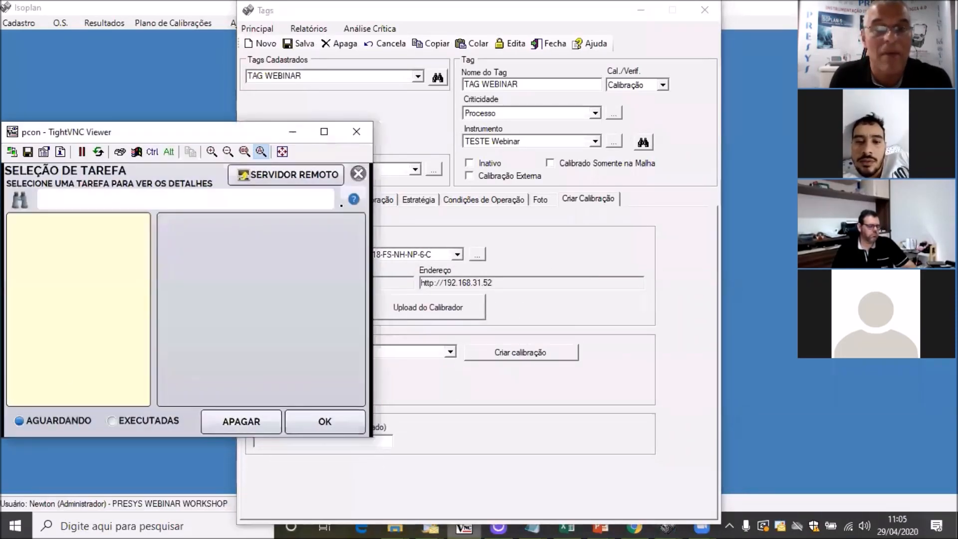
click(357, 173)
click(62, 362)
click(143, 231)
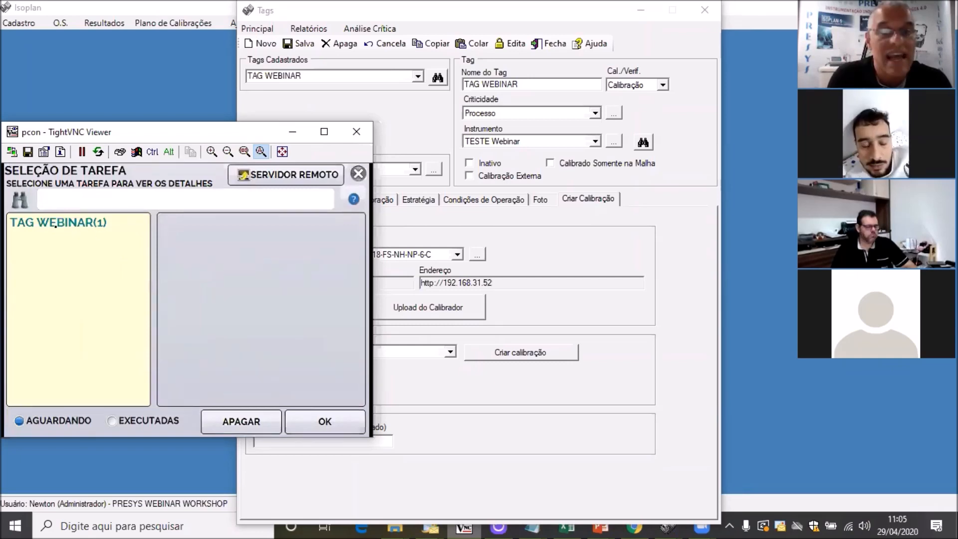
Step: Load the TAG WEBINAR(1) task on the calibrator and start its Preliminar calibration
click(55, 225)
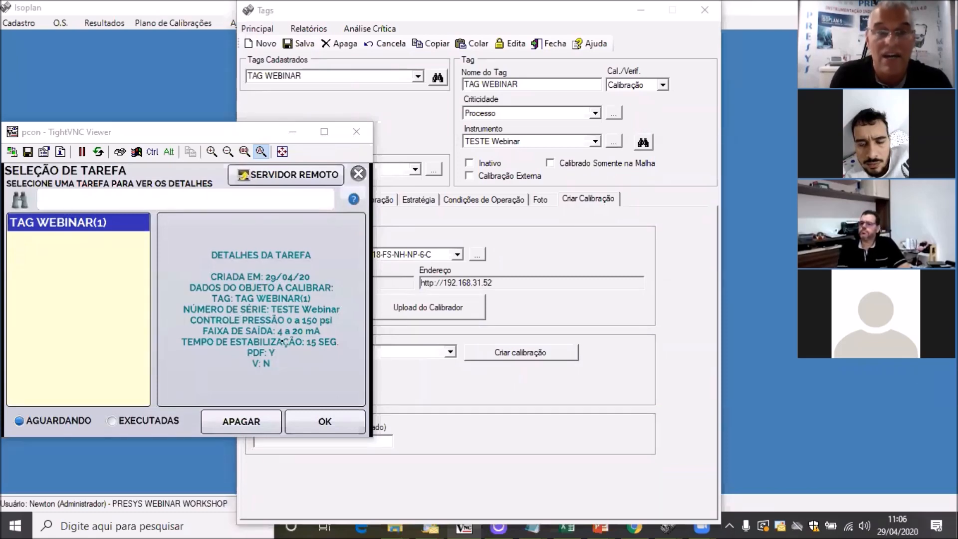
click(324, 422)
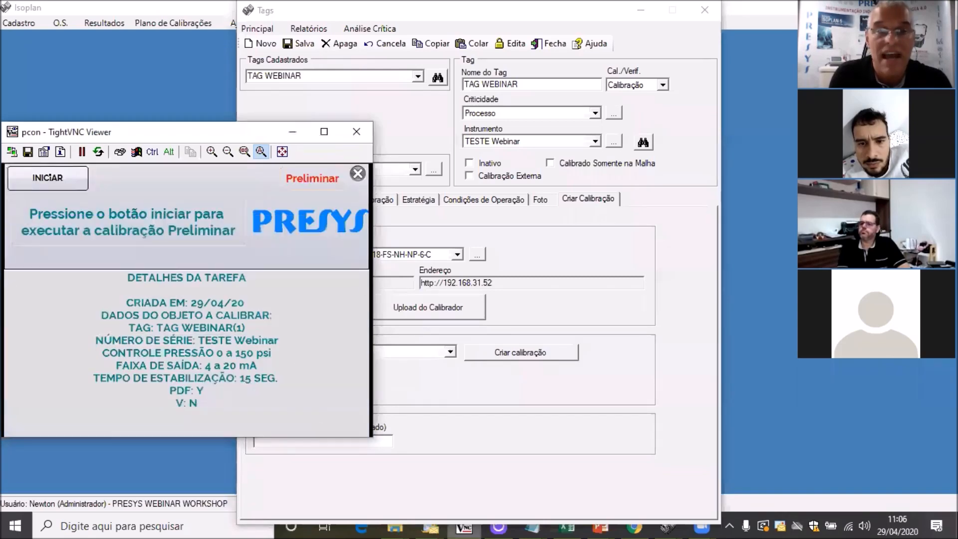
click(48, 175)
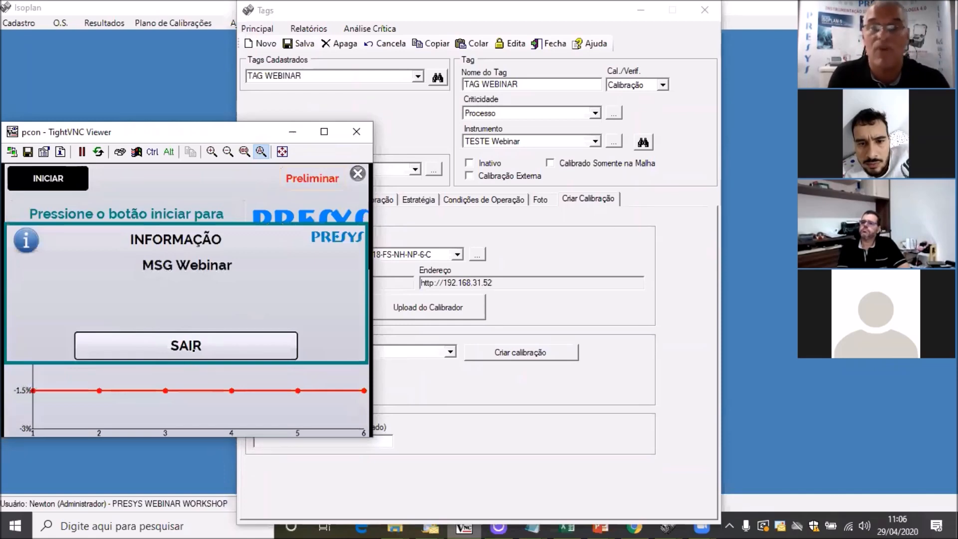
Step: Dismiss the webinar message, accept 25 as the ambient temperature and let the Preliminar calibration run after the connection notice
click(194, 348)
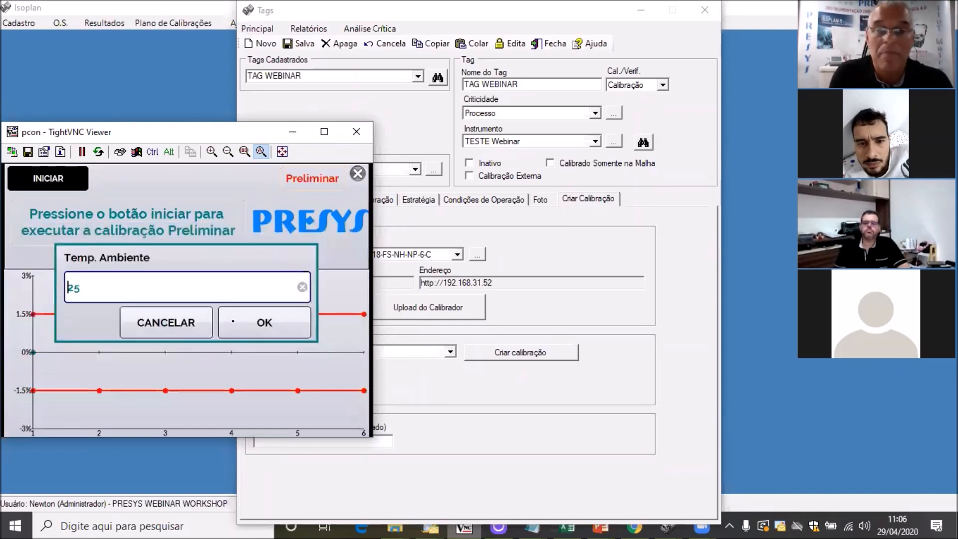
click(240, 322)
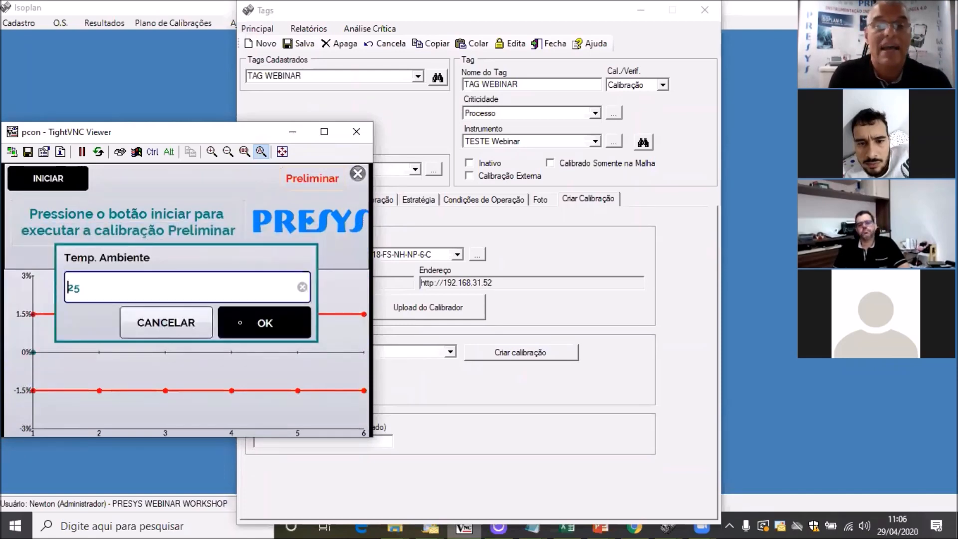
click(240, 323)
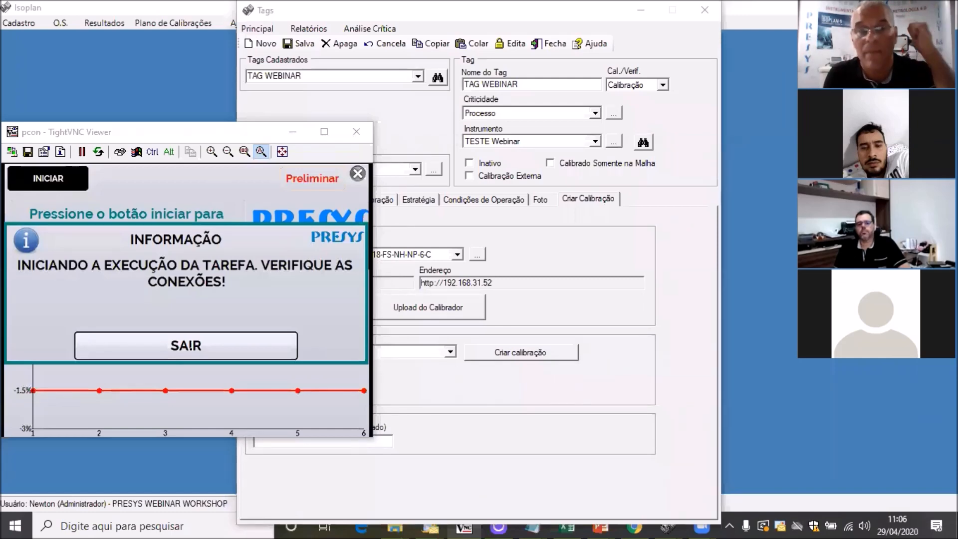
click(190, 349)
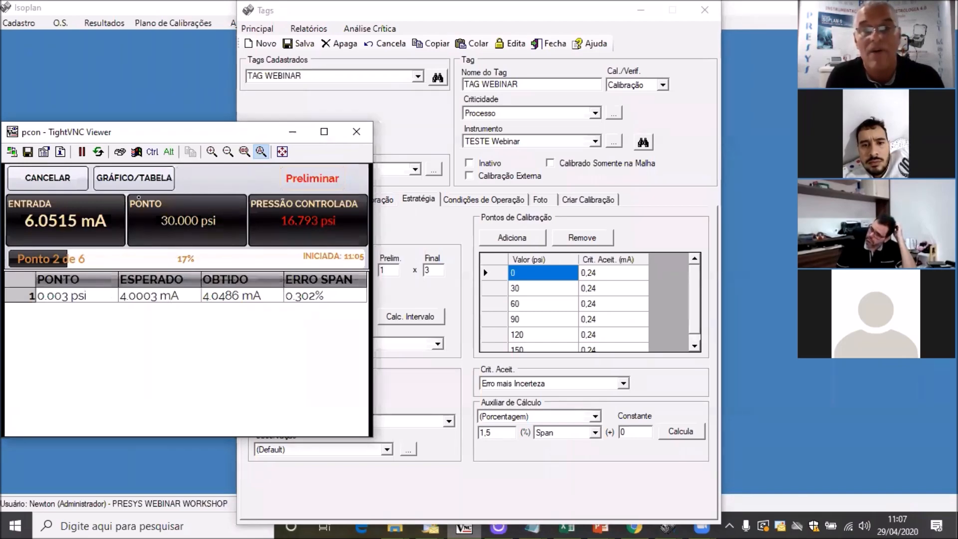
Step: Follow the running calibration in its graph and table views, and check the webcam feed of the test bench
click(133, 177)
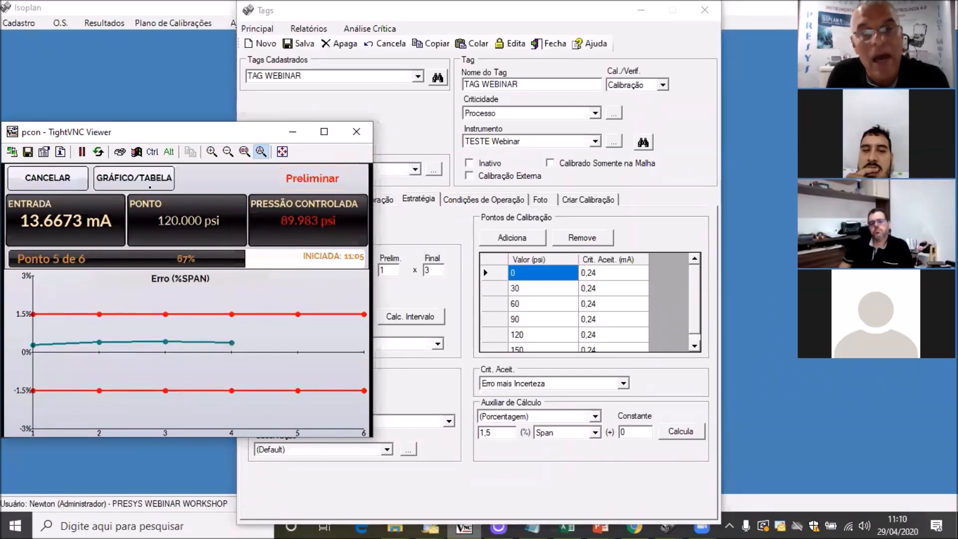
click(147, 178)
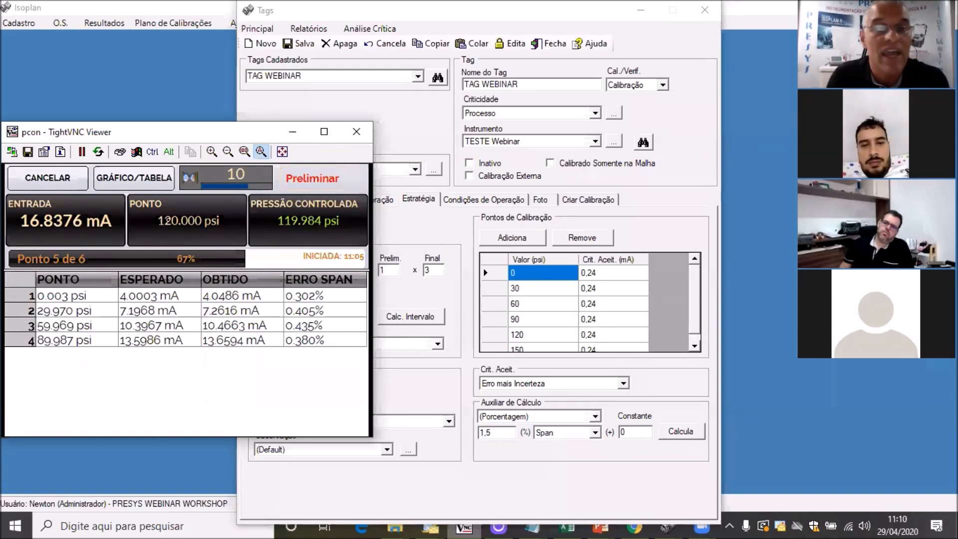
click(152, 180)
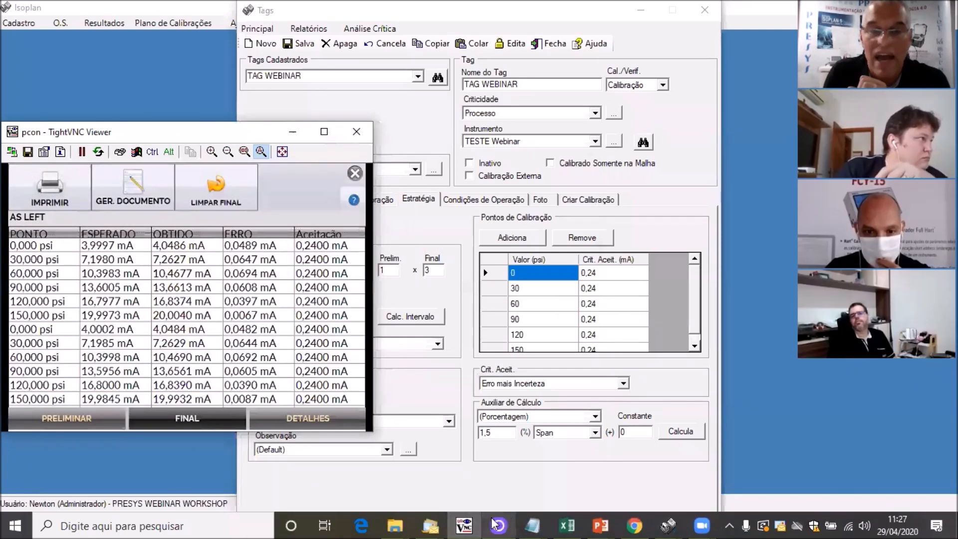
click(498, 525)
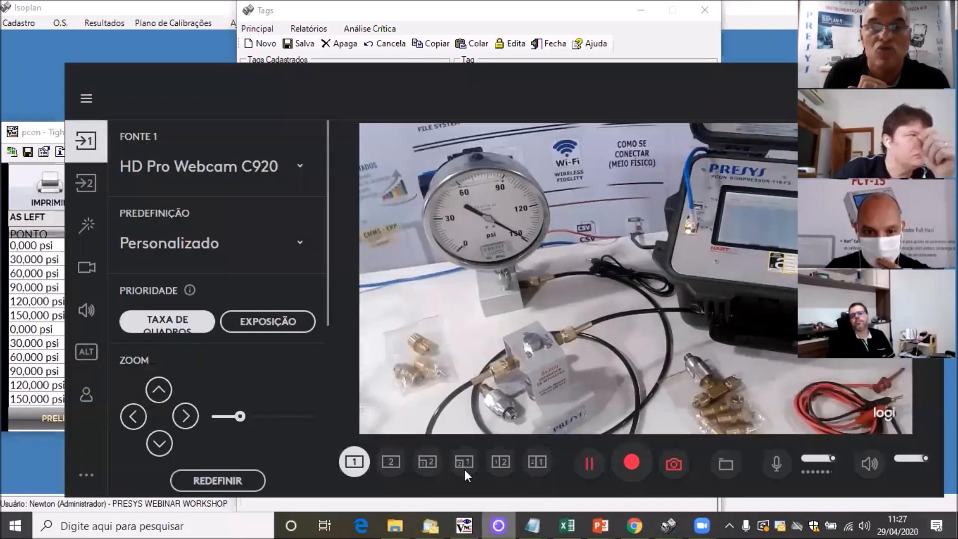
click(464, 525)
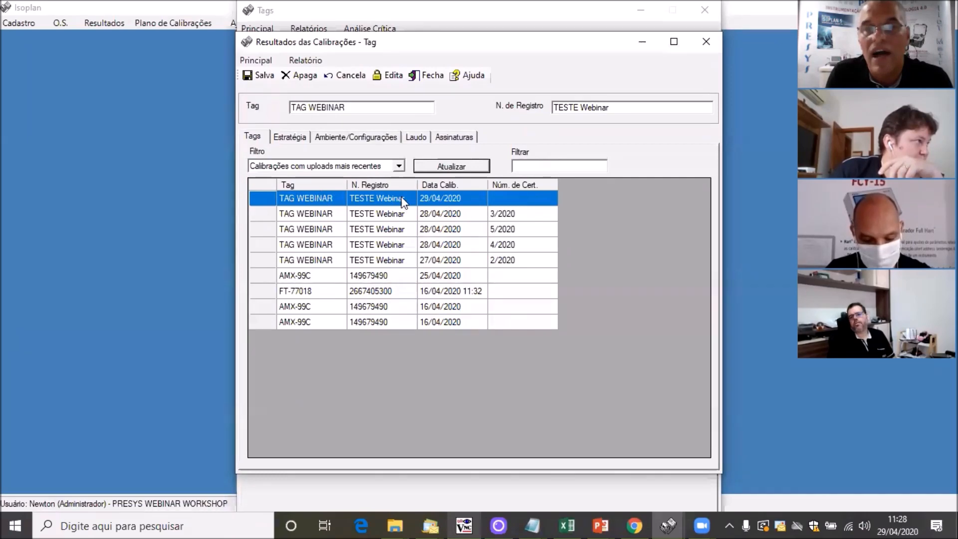
Step: Review the measured values and the error graph of the TAG WEBINAR calibration dated 29/04/2020
click(289, 138)
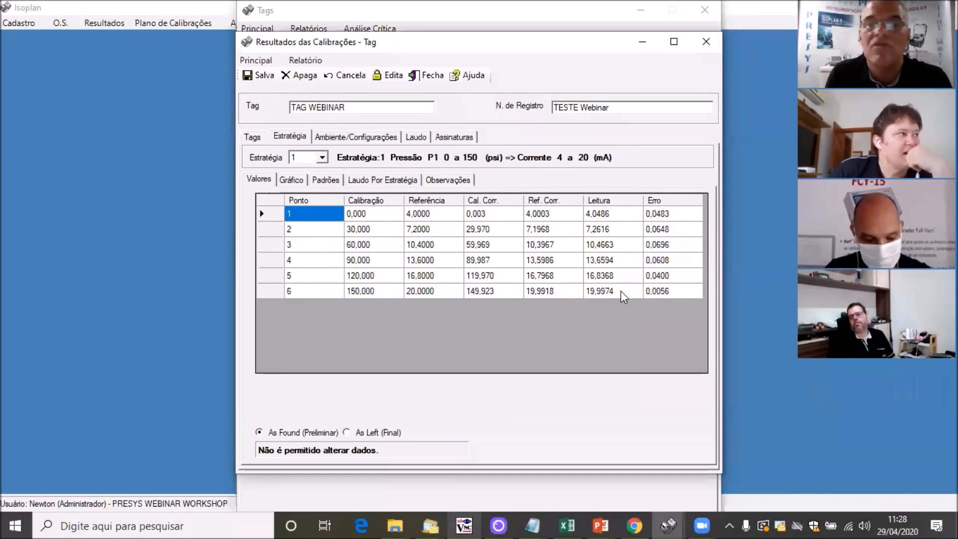
click(291, 181)
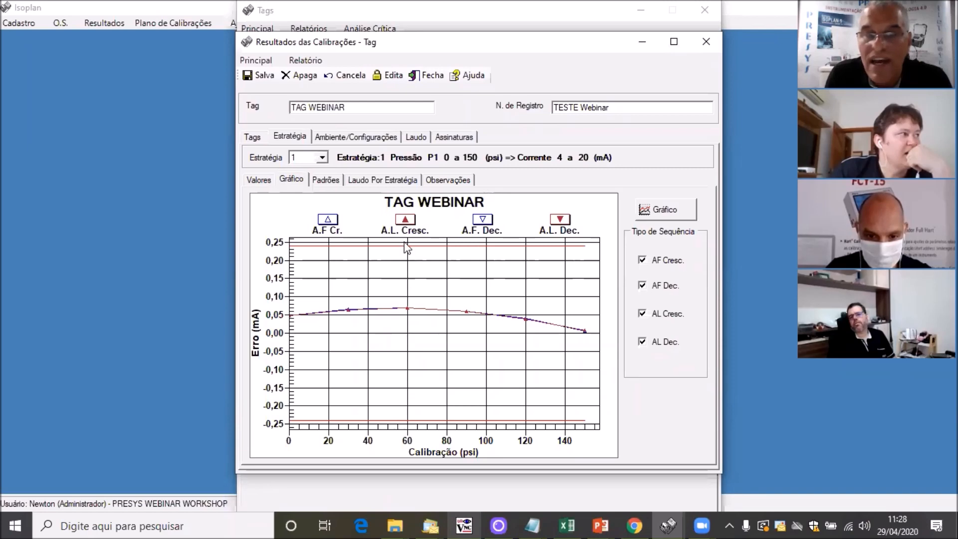
Step: Add the PCON KOMPRESSOR as the standard at the instrument's input, using the Pressão-C1-psi-Entrada scale for all calibration points
click(329, 179)
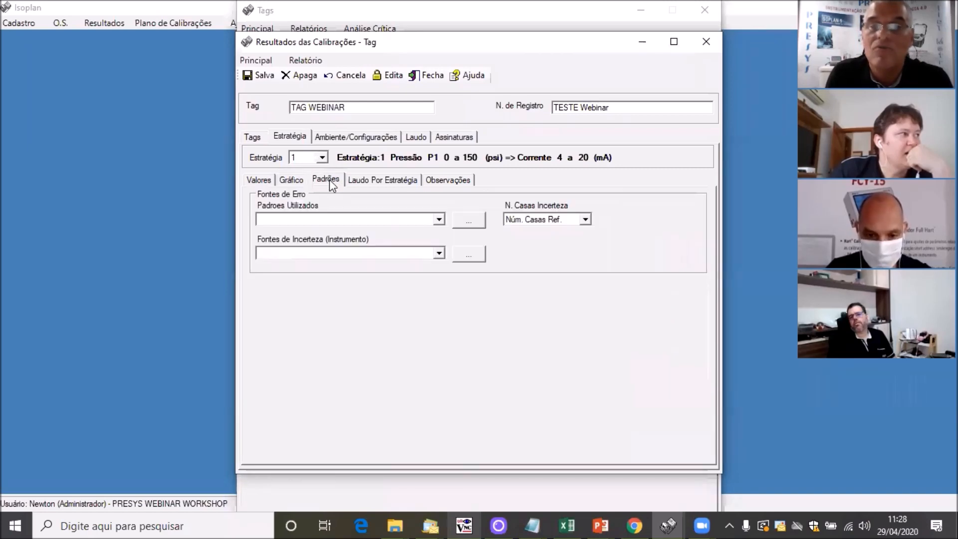
click(469, 223)
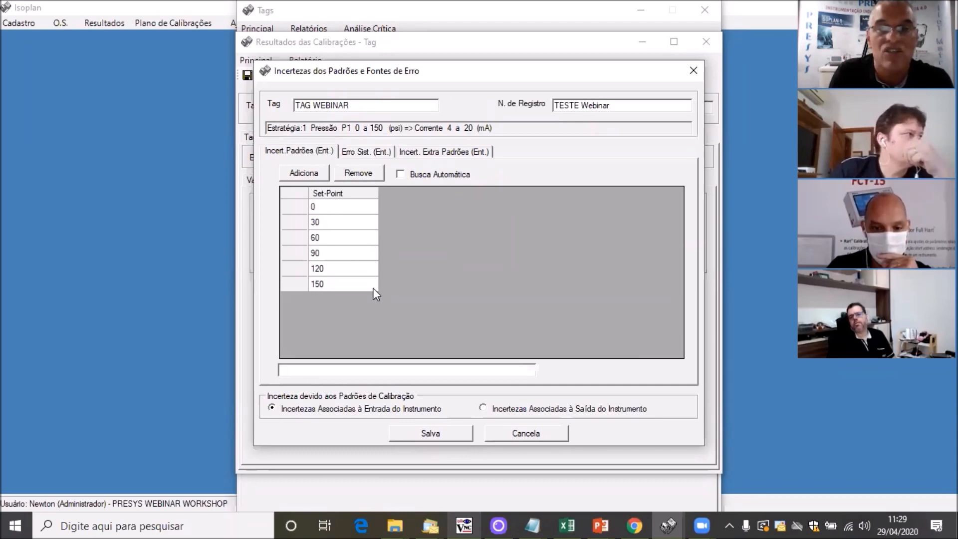
click(304, 173)
click(477, 212)
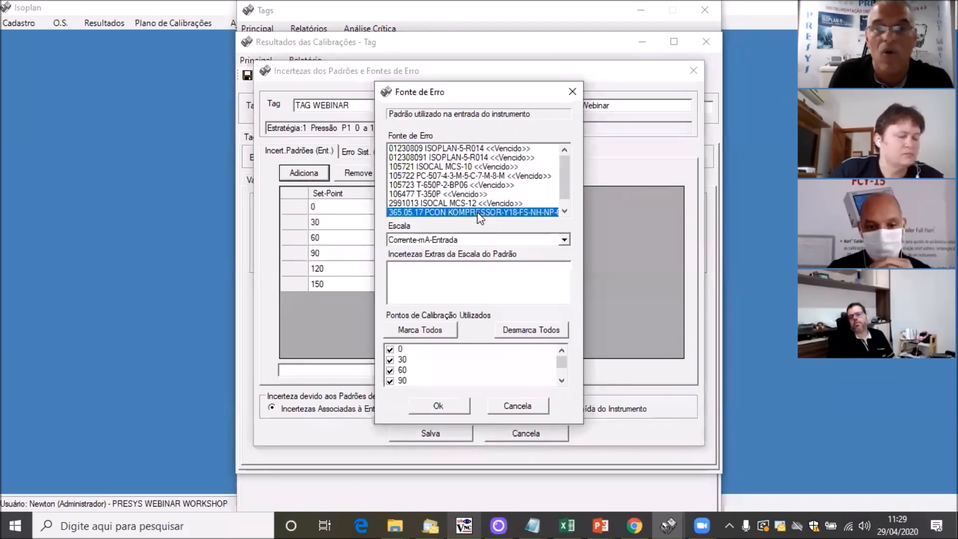
click(564, 240)
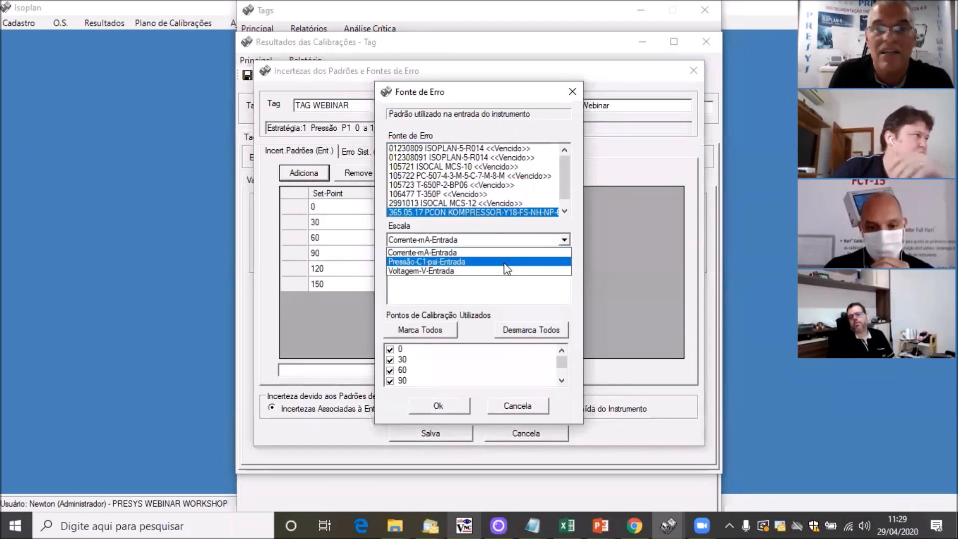
click(507, 262)
click(439, 406)
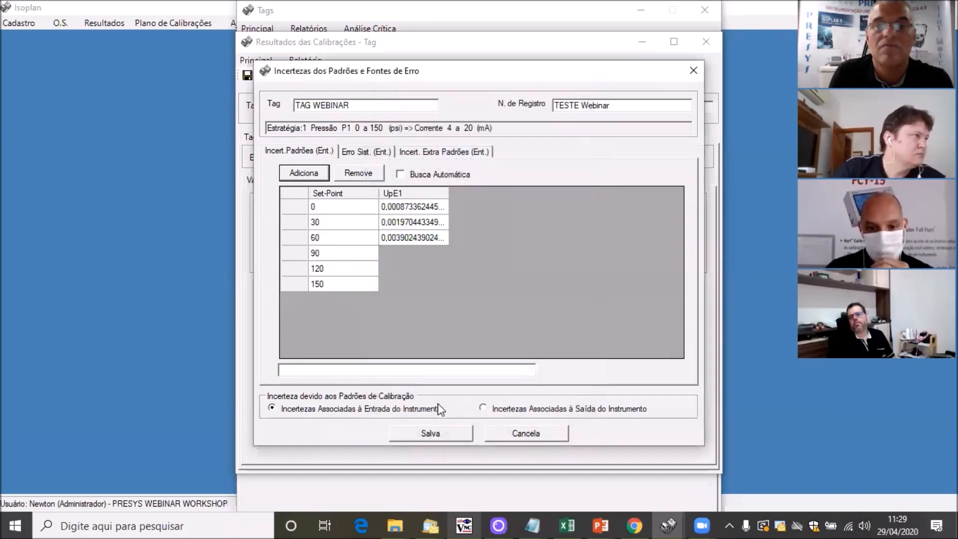
Step: Add the PCON KOMPRESSOR as the standard at the instrument's output with the Corrente-mA-Entrada scale, and save the uncertainties
click(486, 408)
click(324, 174)
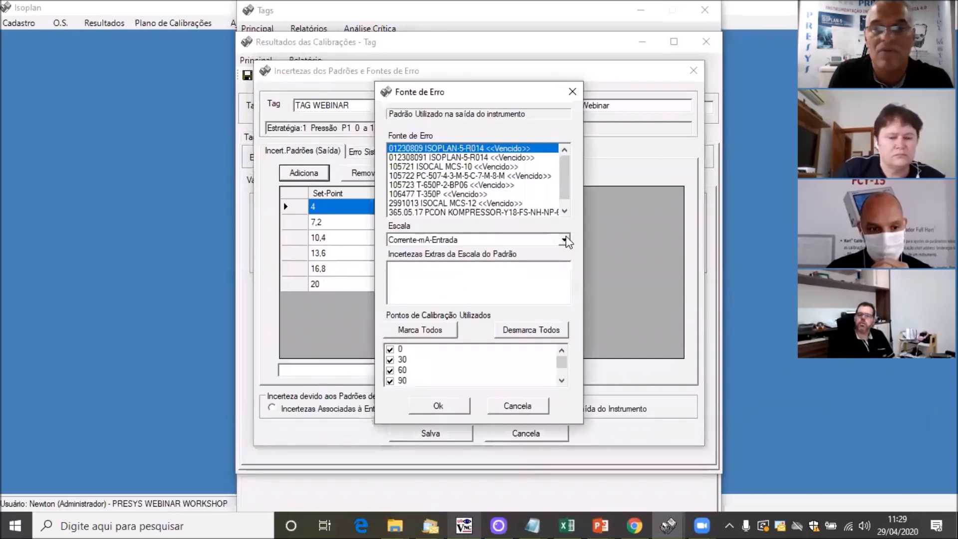
click(438, 404)
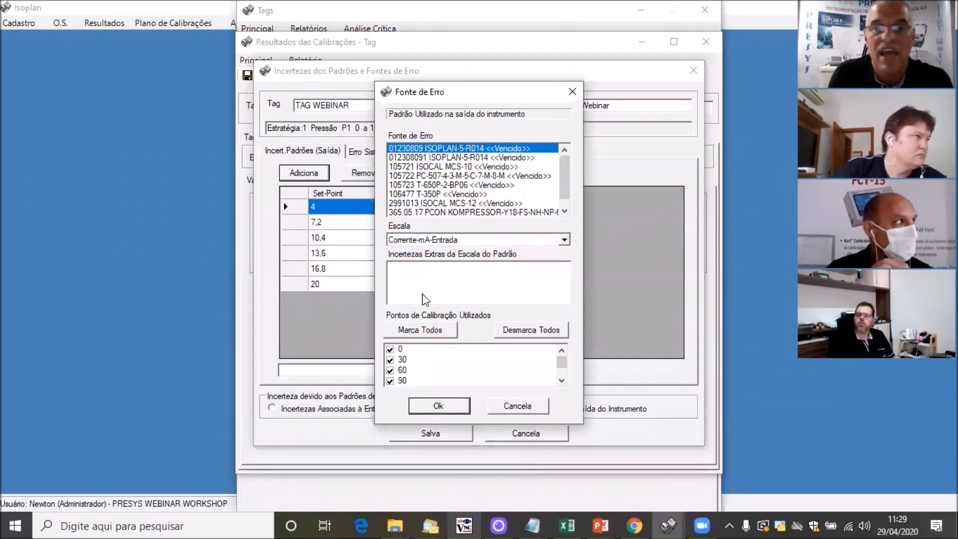
click(438, 404)
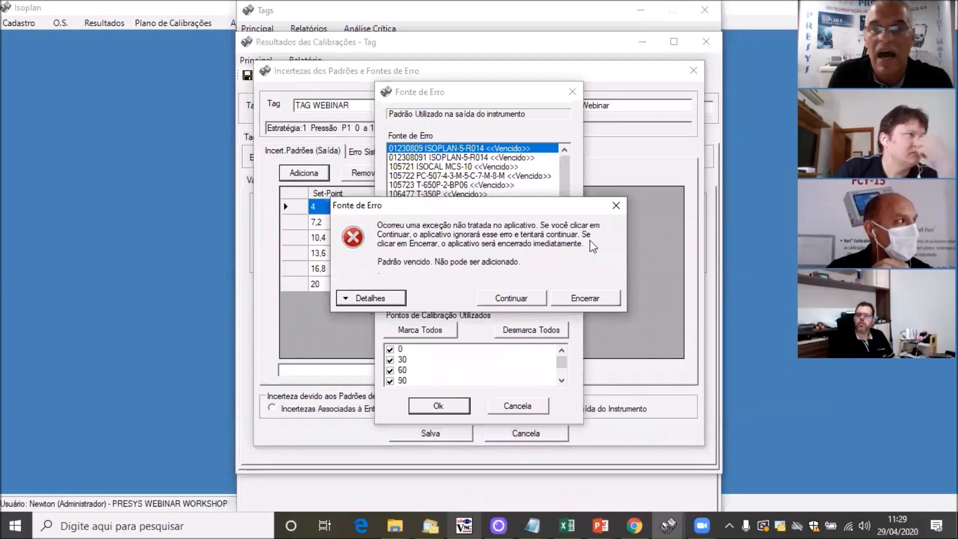
click(615, 206)
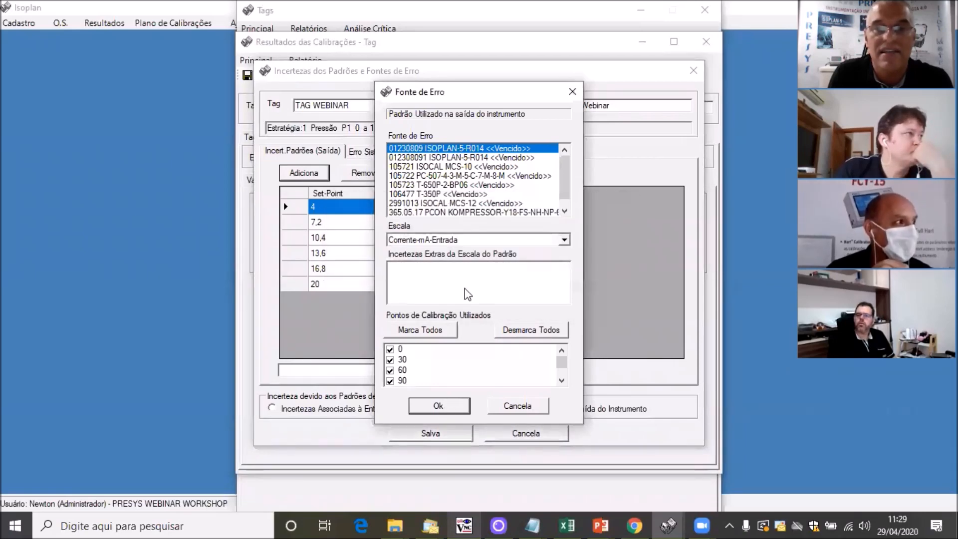
click(536, 214)
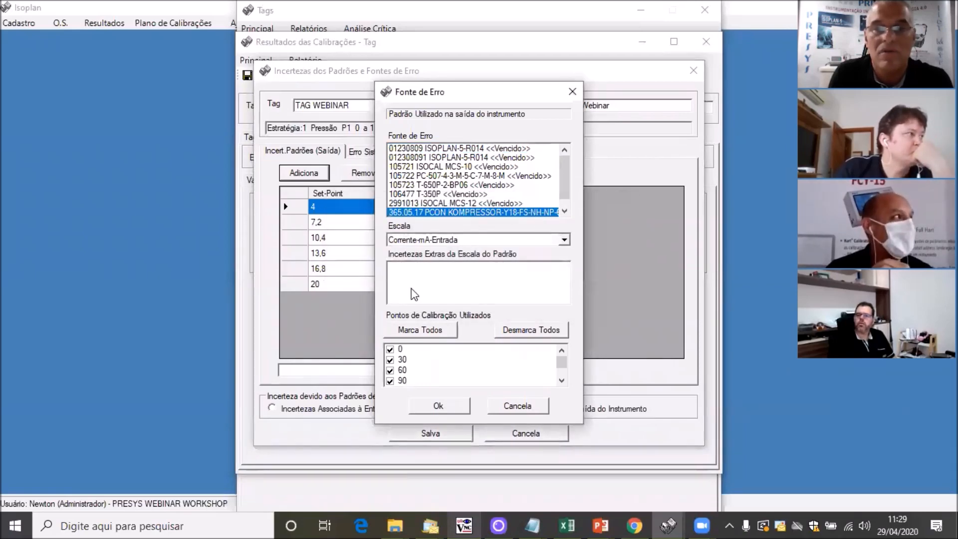
click(438, 406)
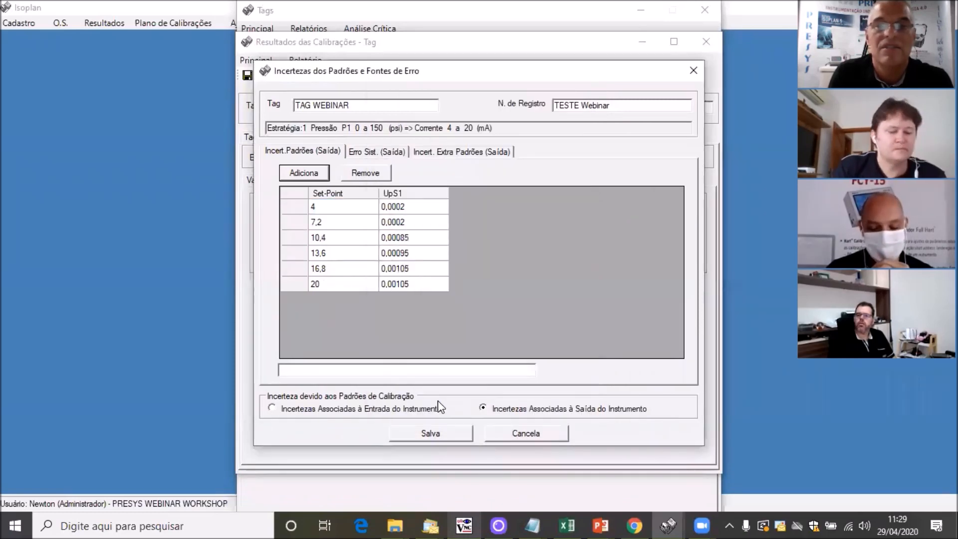
click(434, 432)
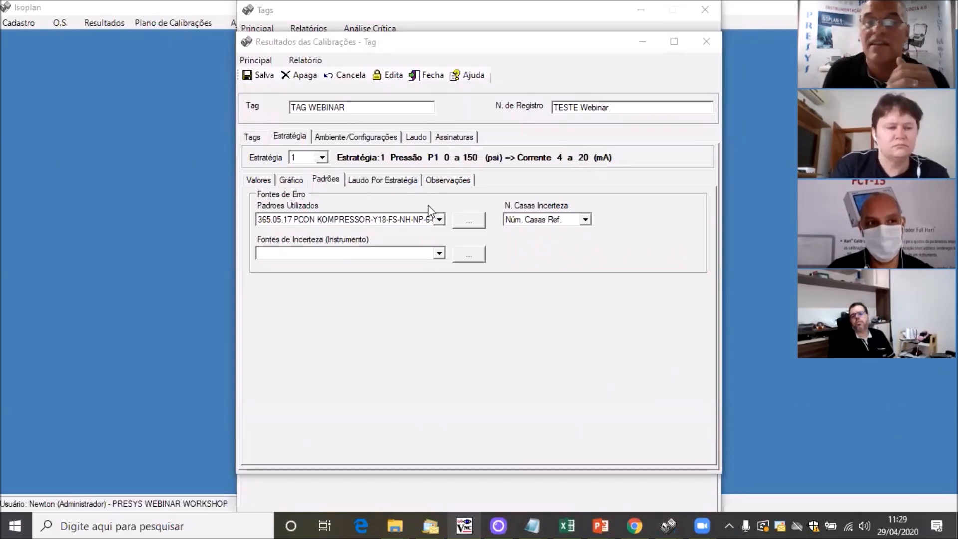
Step: Review the strategy's acceptance criteria and maximum errors for the initial and final calibration, its observations and the standards used
click(412, 181)
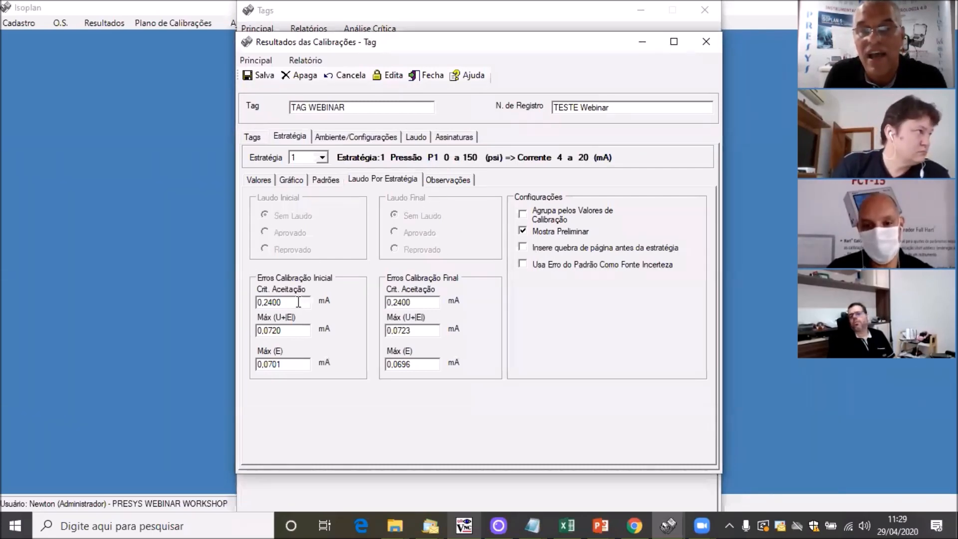
drag(294, 303, 243, 331)
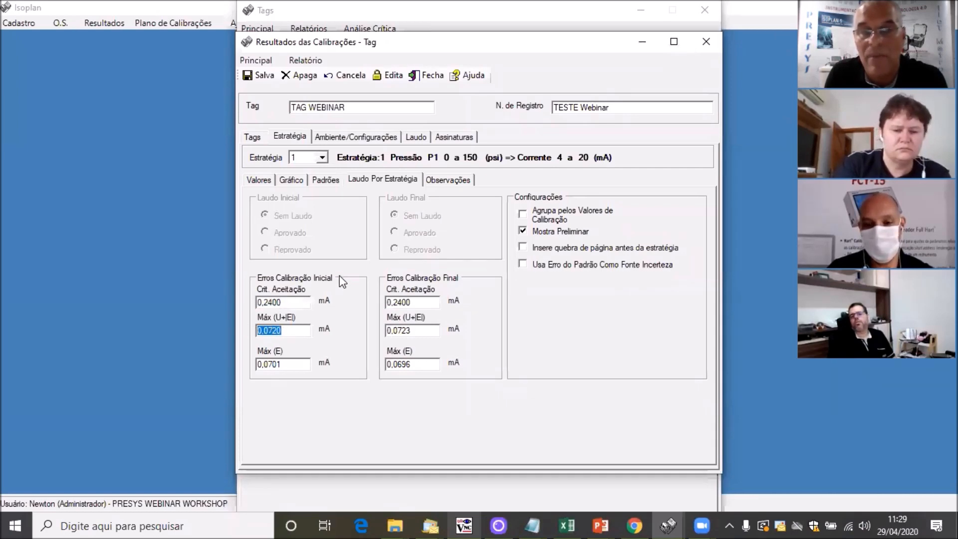
drag(423, 303, 357, 301)
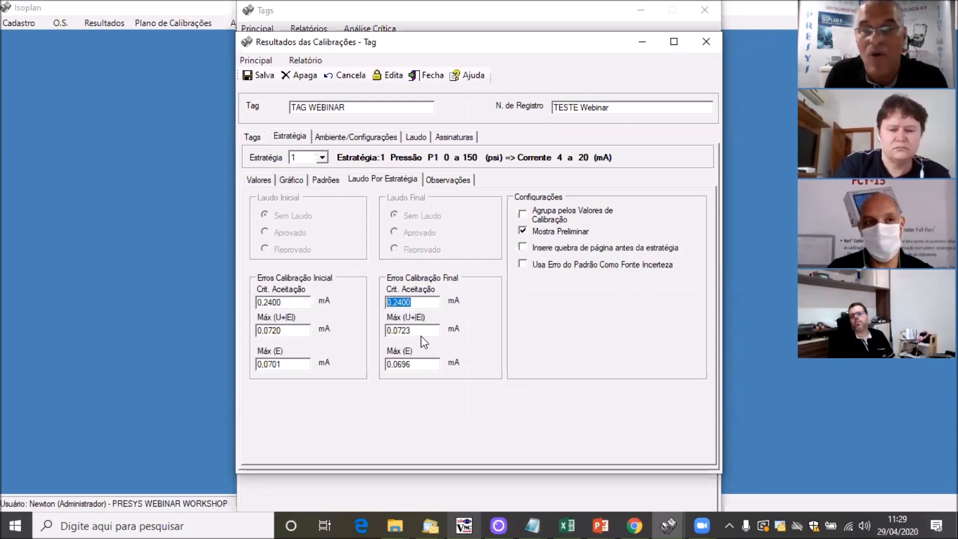
click(462, 180)
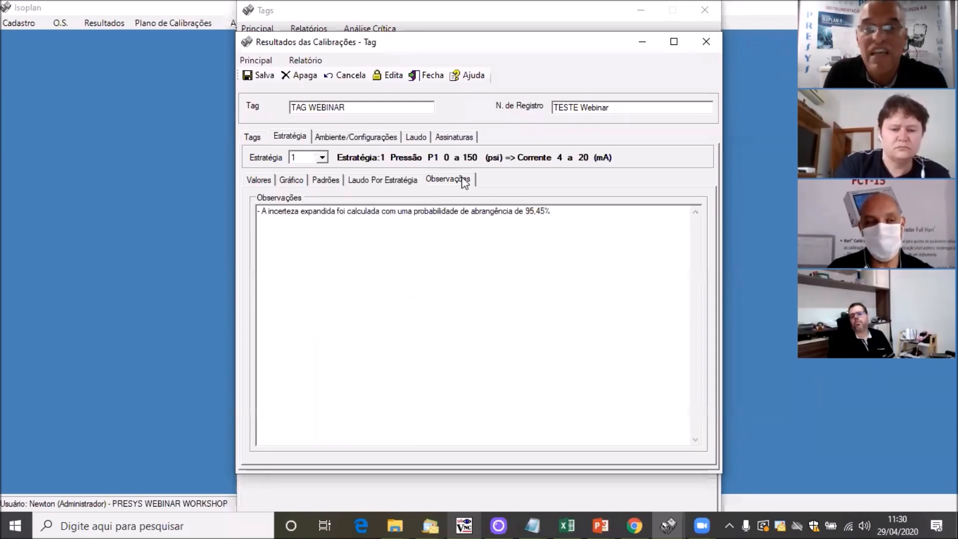
click(301, 181)
click(327, 180)
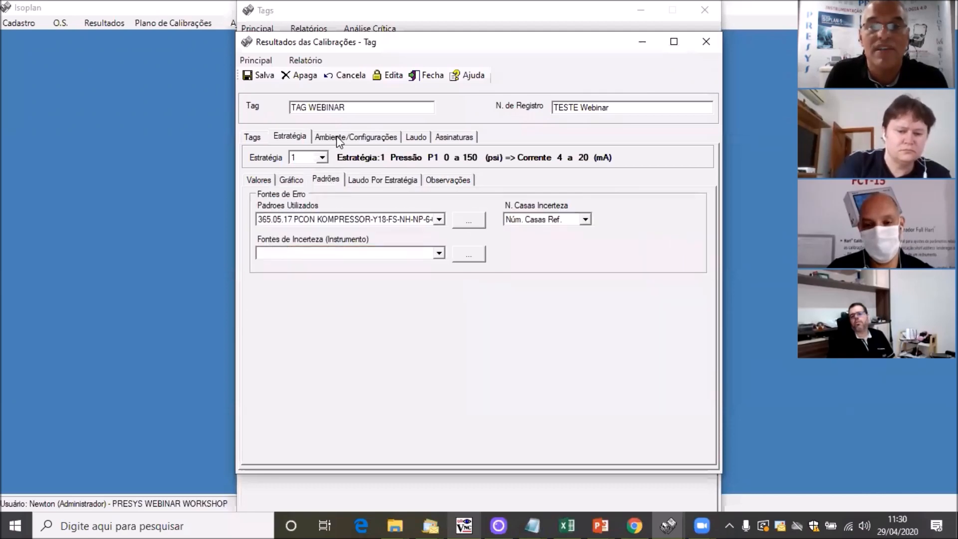
Step: Set the calibration location to Laboratório Calibração da fábrica and the calibration time to 1 hour
click(344, 139)
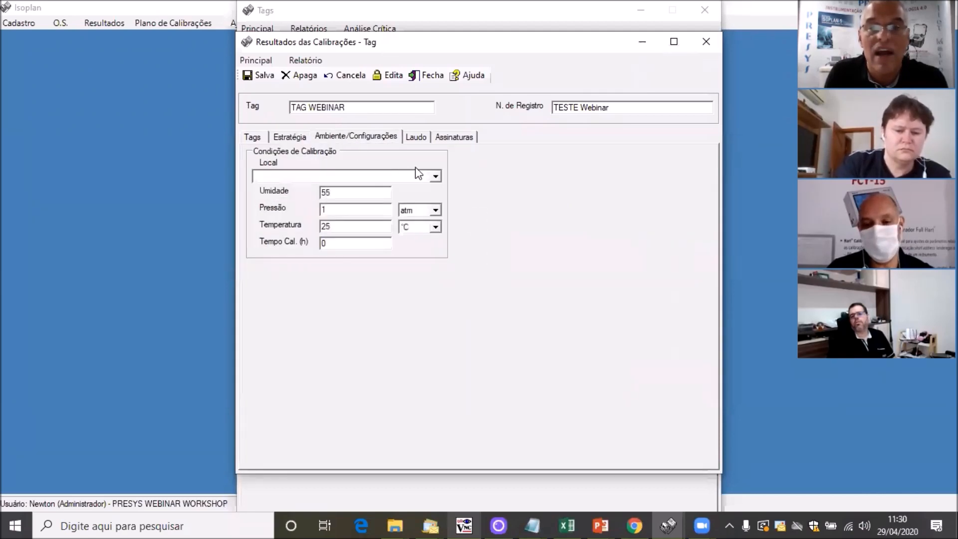
click(436, 177)
click(385, 188)
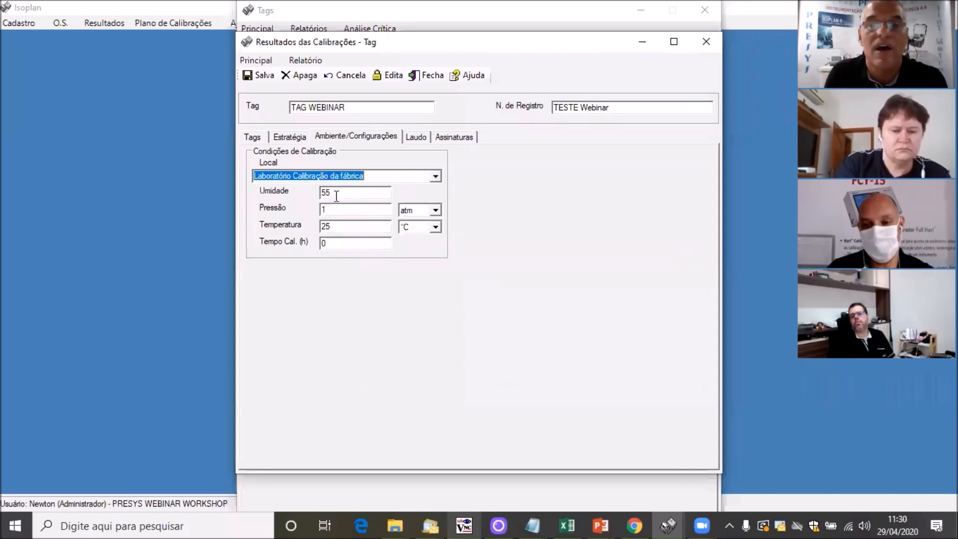
click(342, 244)
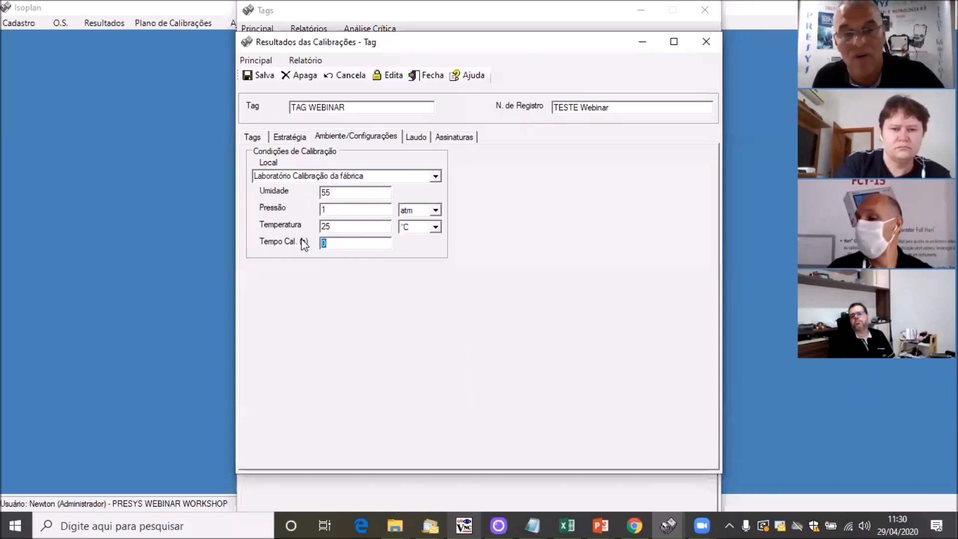
text(1)
Step: Enter the comment "Teste feito on line" in the calibration's Laudo
click(415, 137)
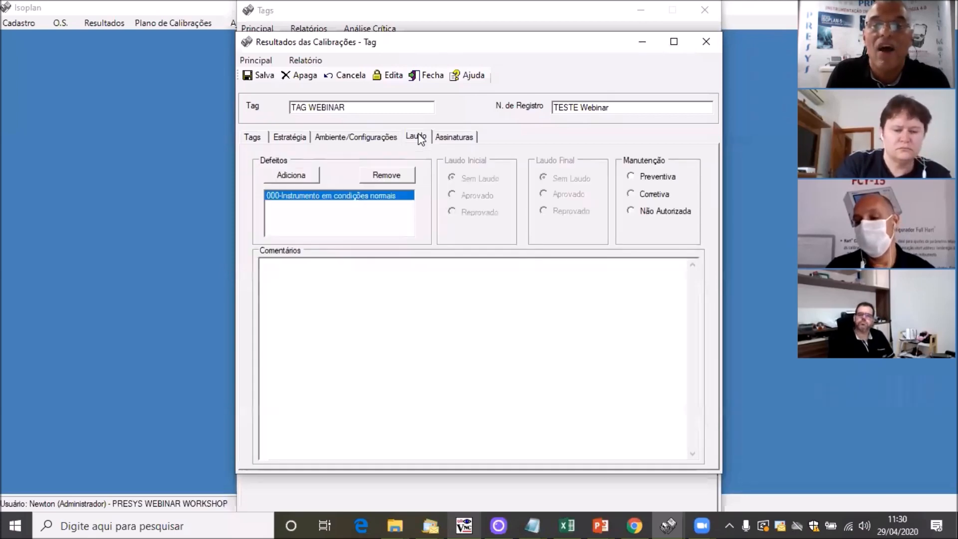
click(323, 276)
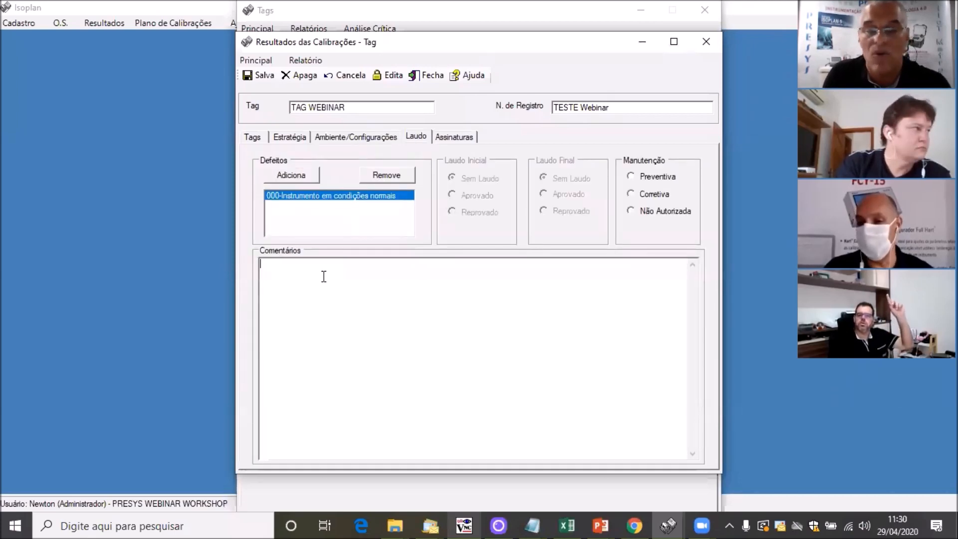
text(TEste feito on line)
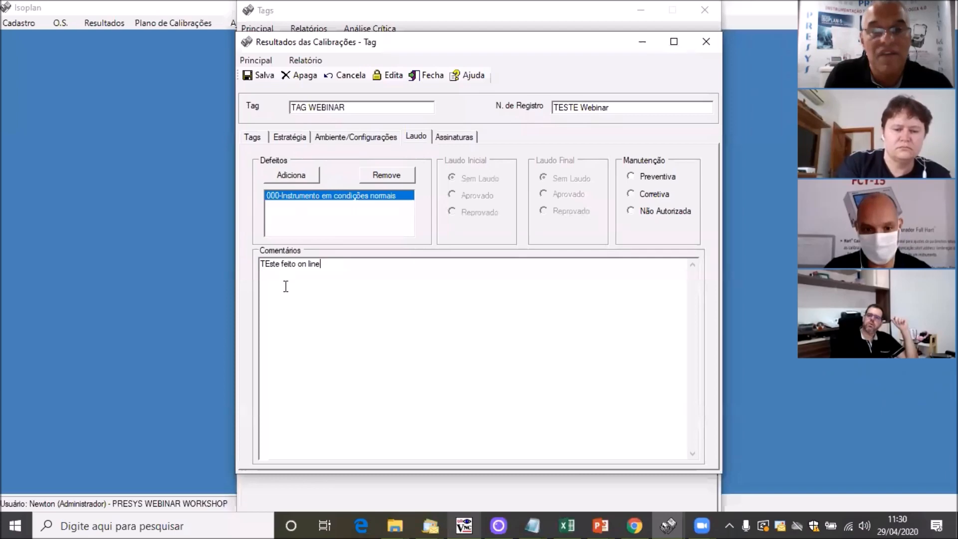
click(269, 263)
key(BackSpace)
text(e)
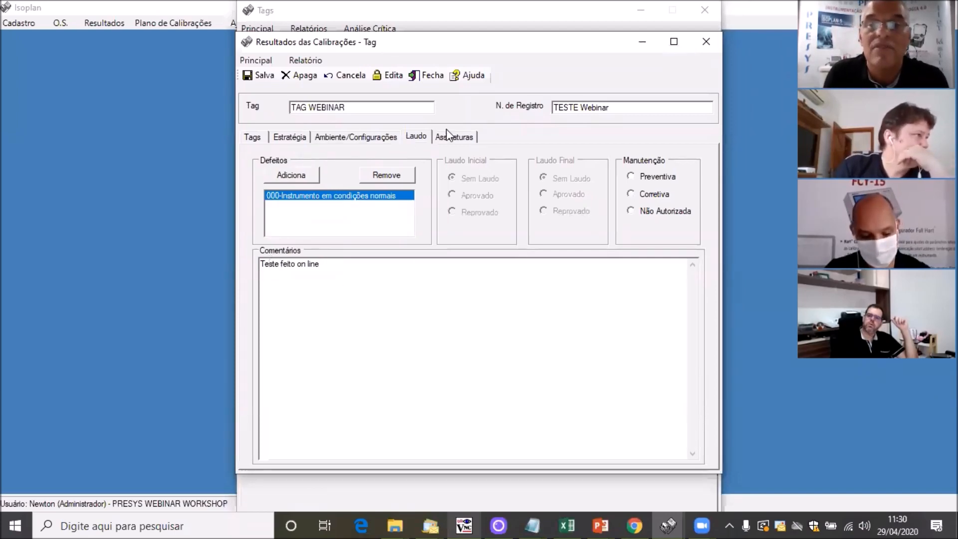
Step: Sign the TAG WEBINAR calibration as Executante, entering the signature password
click(463, 138)
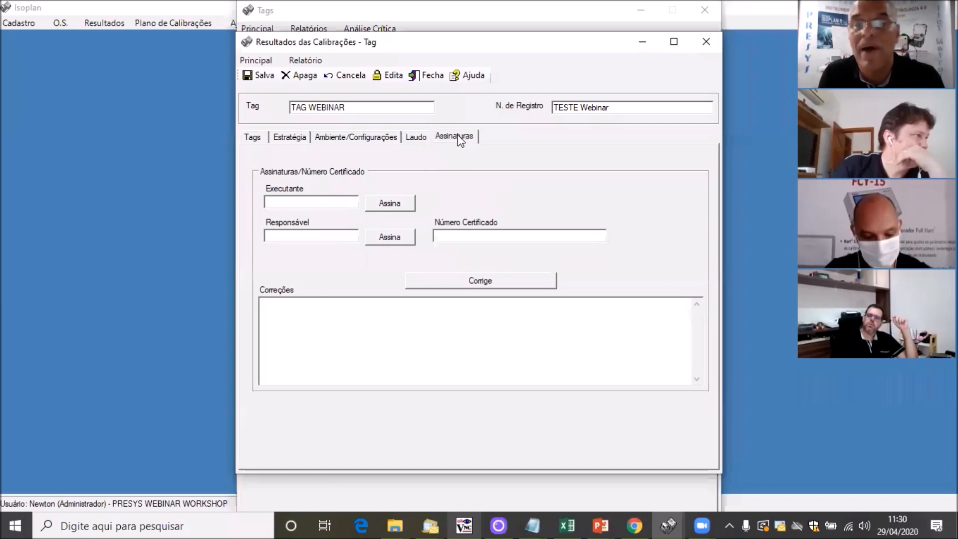
click(392, 203)
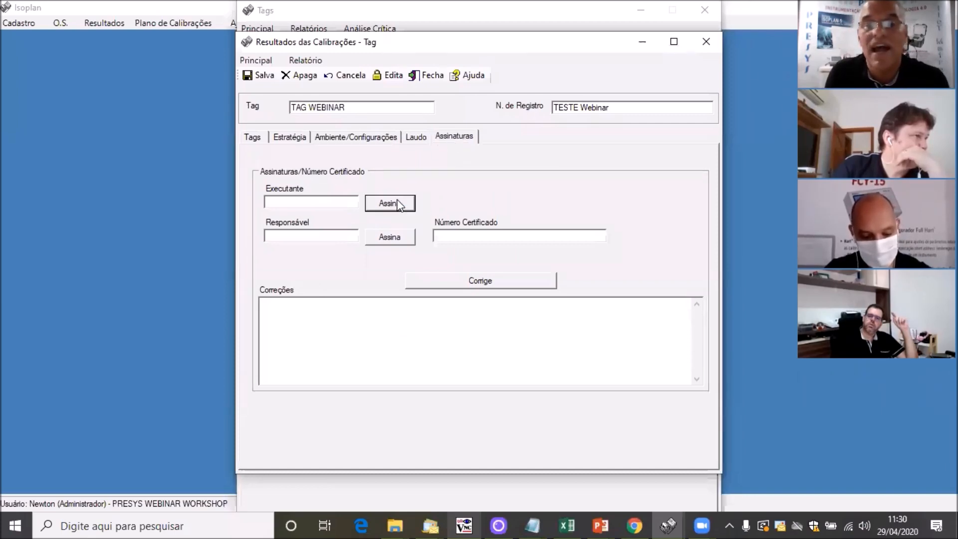
text(**)
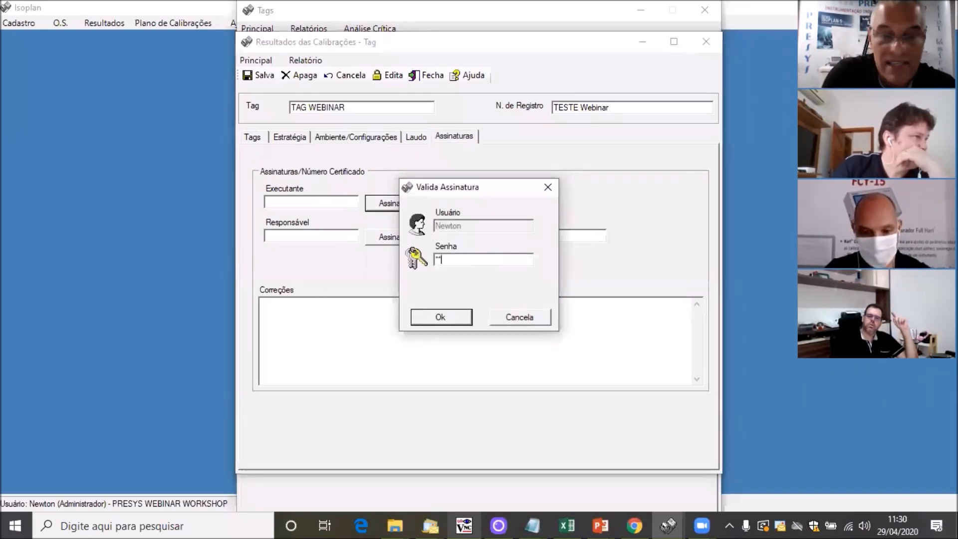
text(***)
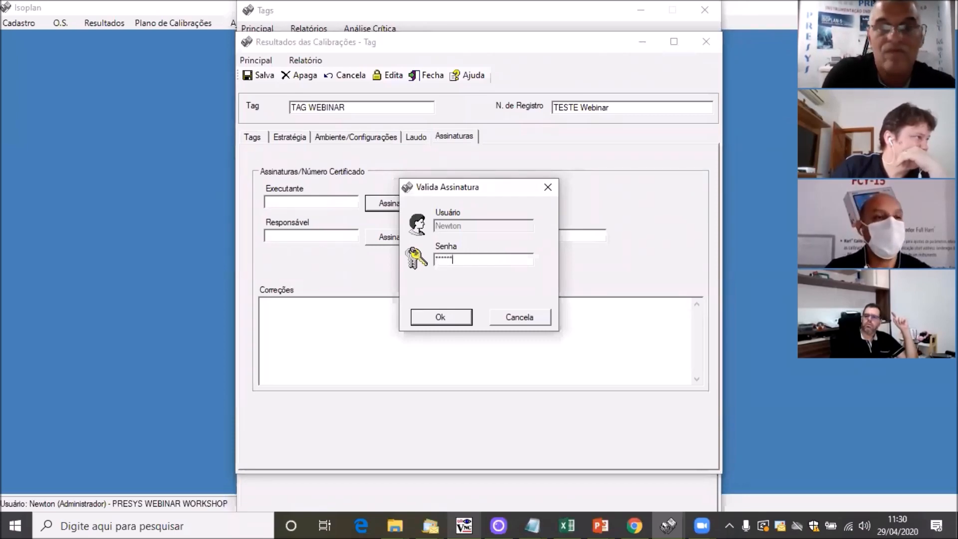
click(451, 317)
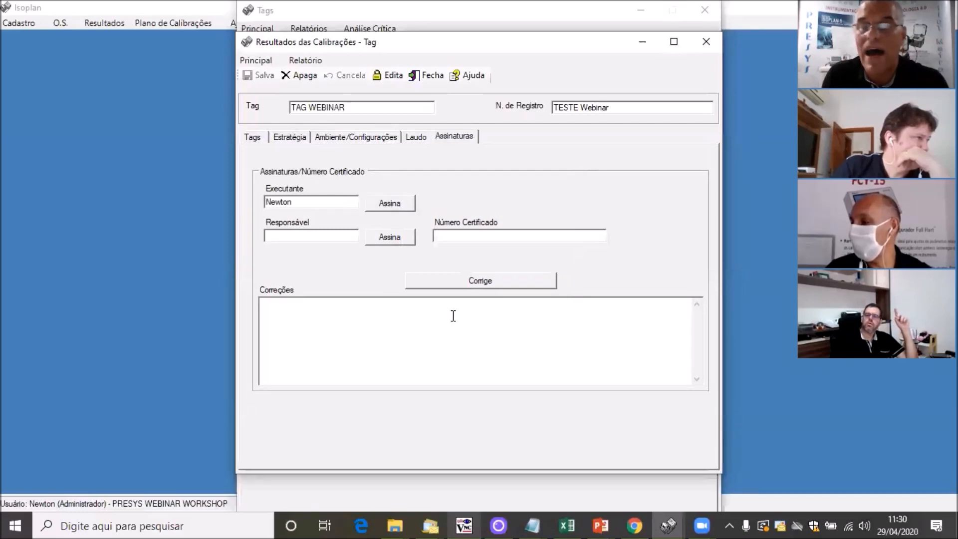
Step: Sign the calibration as Responsável with the signature password and acknowledge the Schumacher table evaluation
click(389, 237)
text(******)
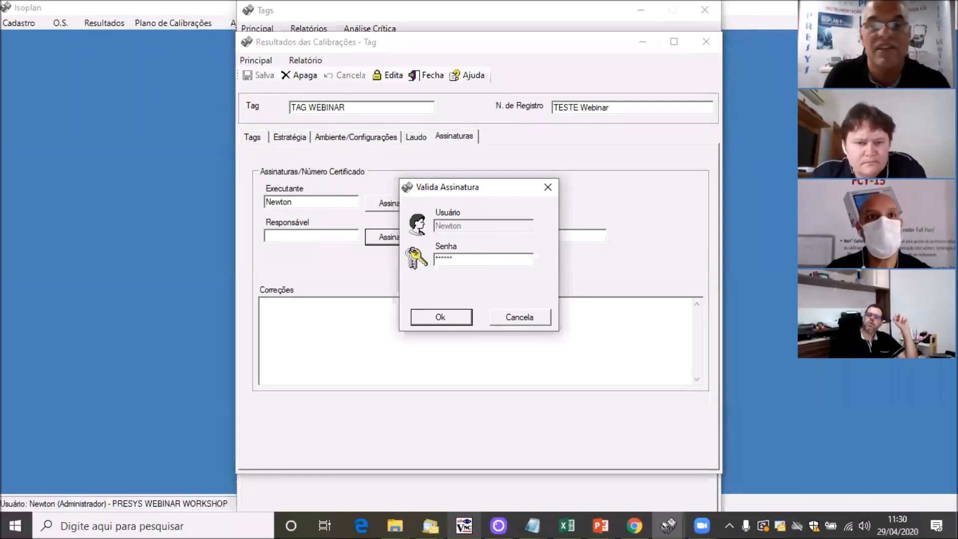
click(439, 317)
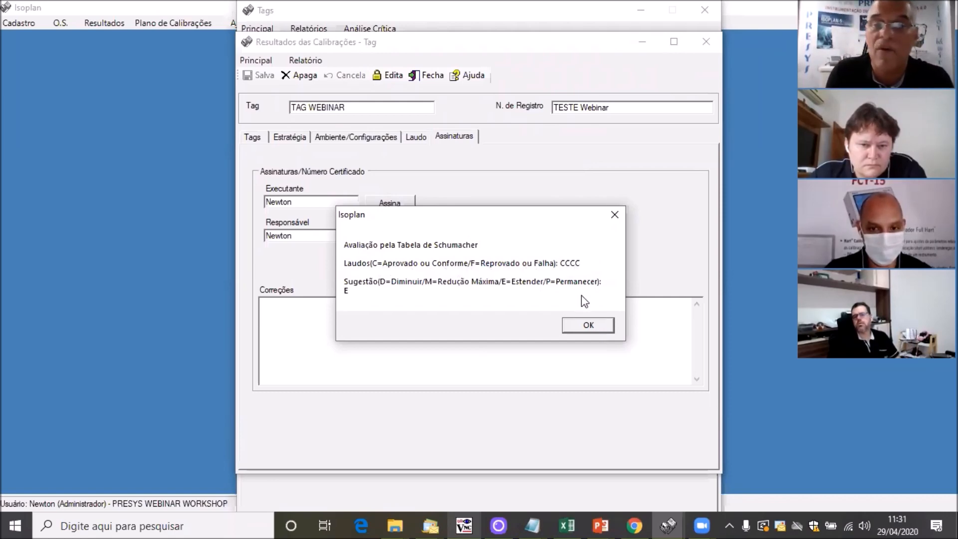
click(588, 325)
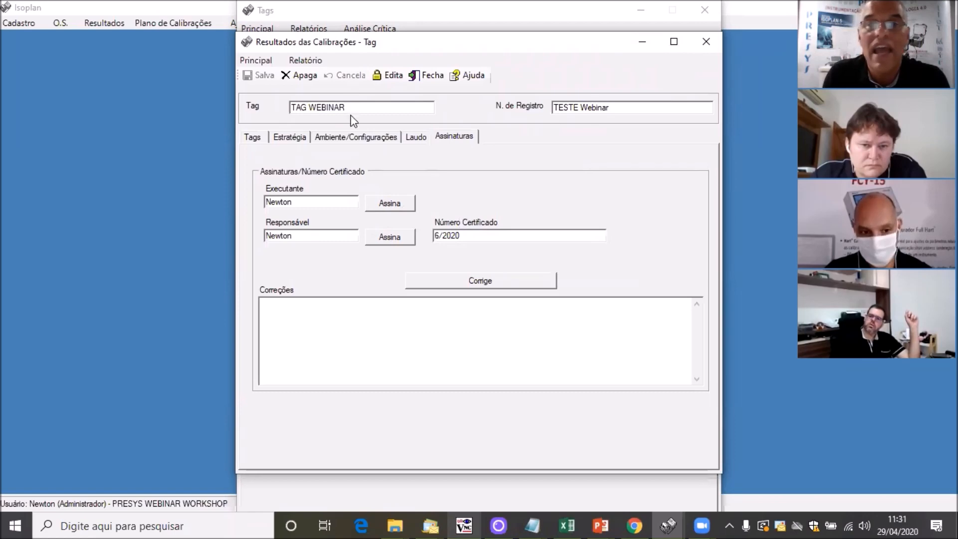
Step: Preview the TAG WEBINAR calibration certificate and examine its results, conditions, standards, comments and signatures
click(268, 62)
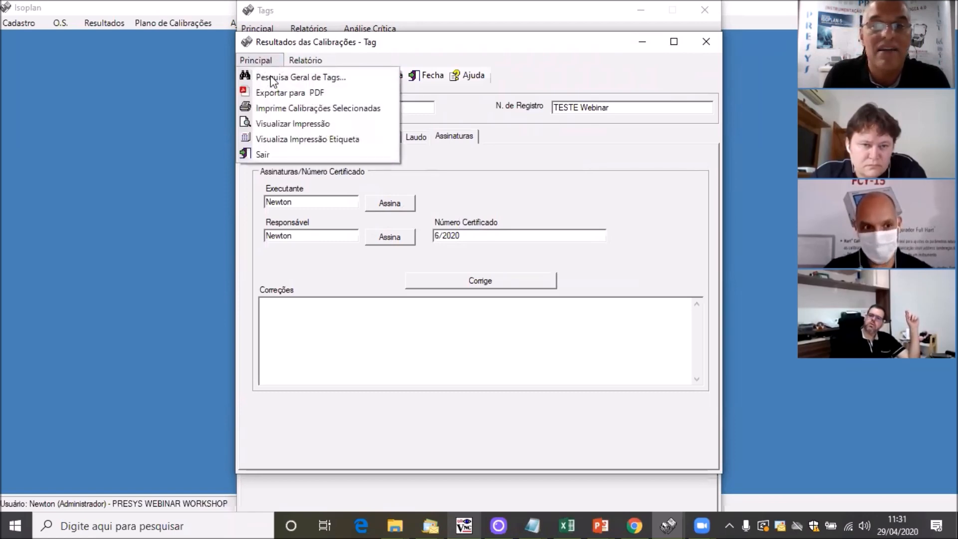
click(274, 122)
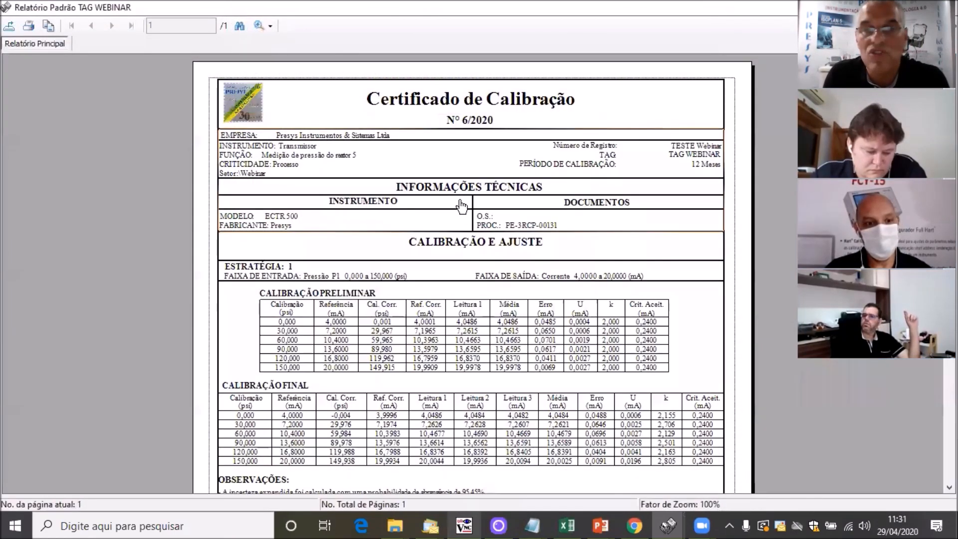
scroll(491, 234, down, 3)
scroll(491, 233, down, 3)
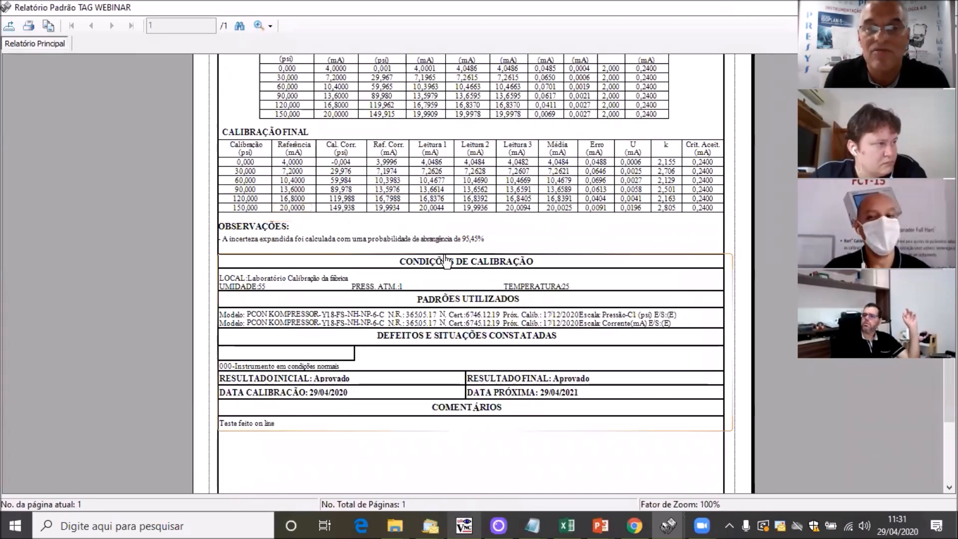
scroll(474, 279, down, 1)
scroll(422, 327, down, 1)
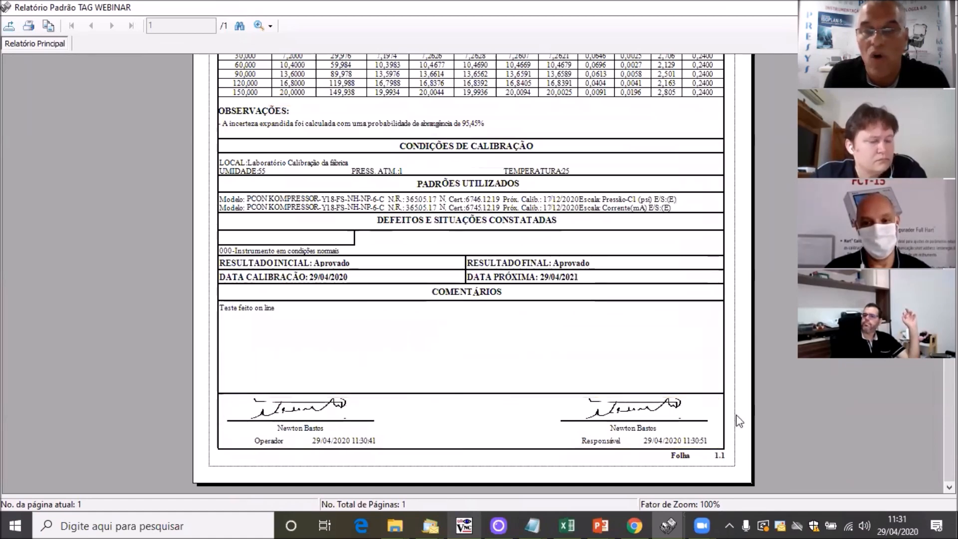
scroll(639, 424, up, 5)
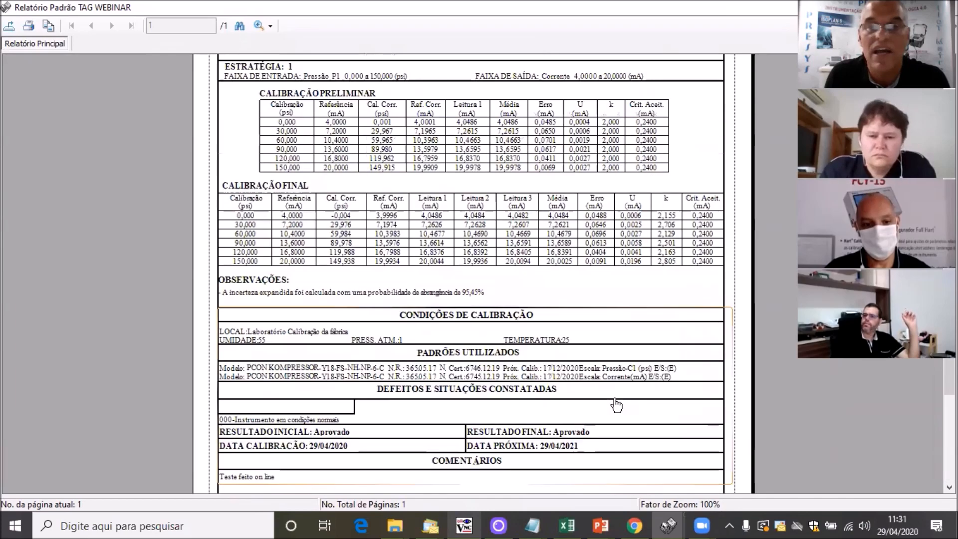
scroll(472, 402, down, 2)
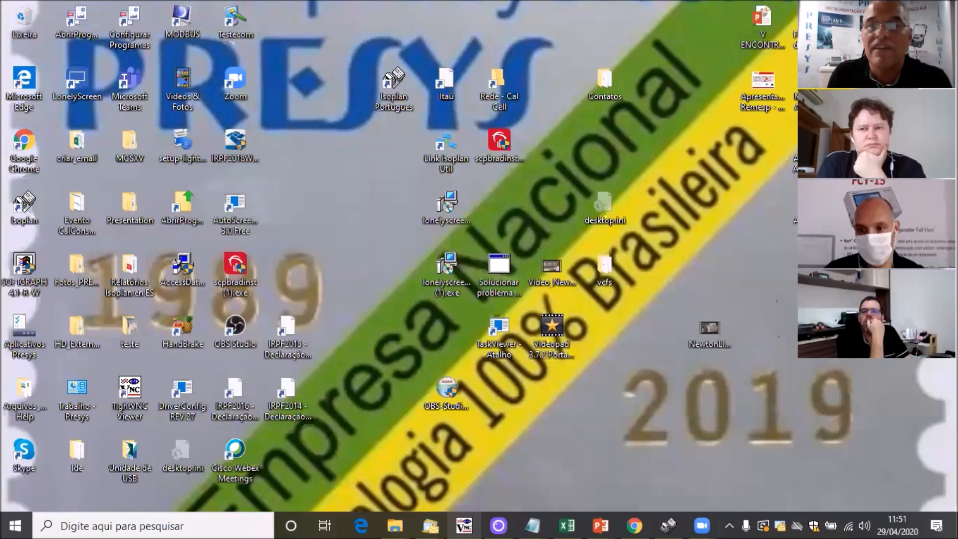
Step: Switch to the webcam feed of the test bench and bring the pcon TightVNC Viewer in front of it
click(464, 524)
click(498, 525)
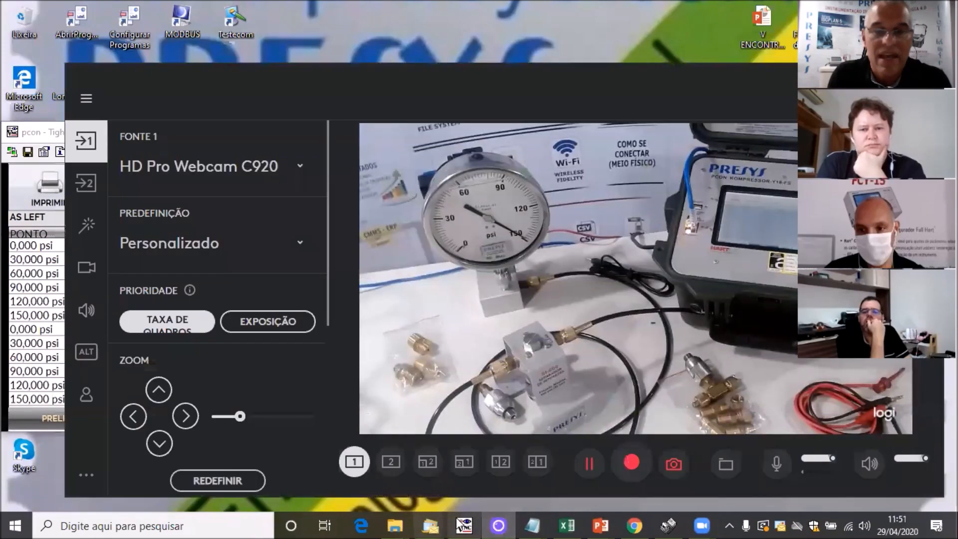
click(464, 525)
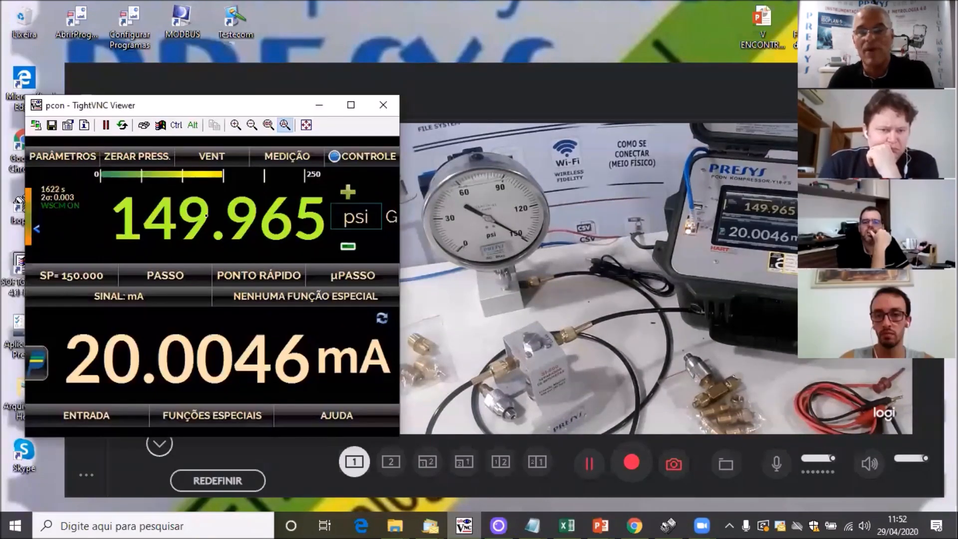
Step: Set the PCON calibrator's pressure setpoint to 0 psi and bring the webcam view to the front
click(128, 216)
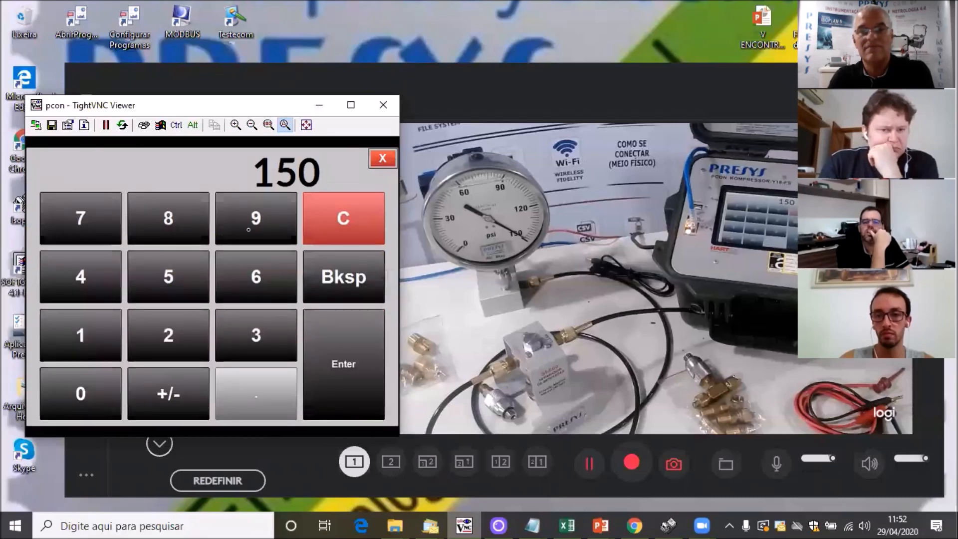
click(319, 244)
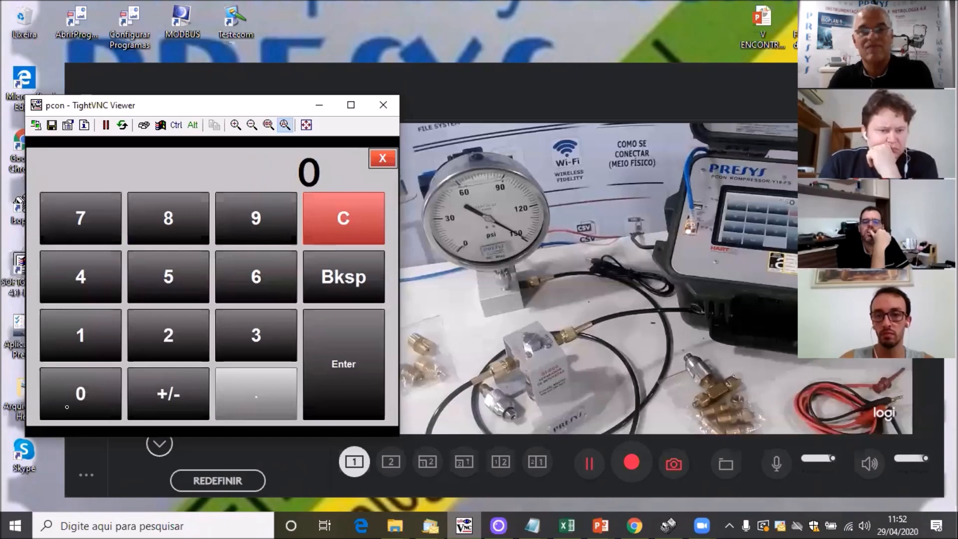
click(343, 362)
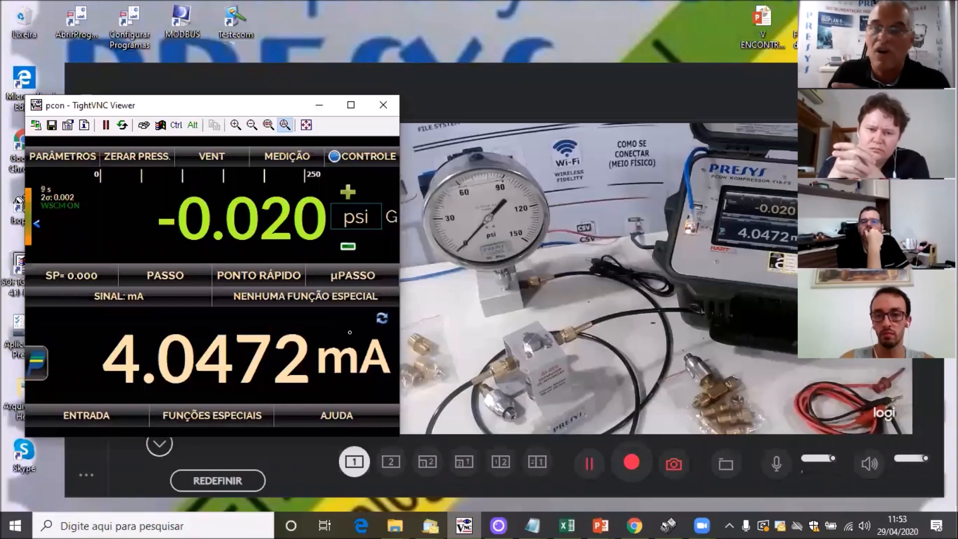
key(alt+Tab)
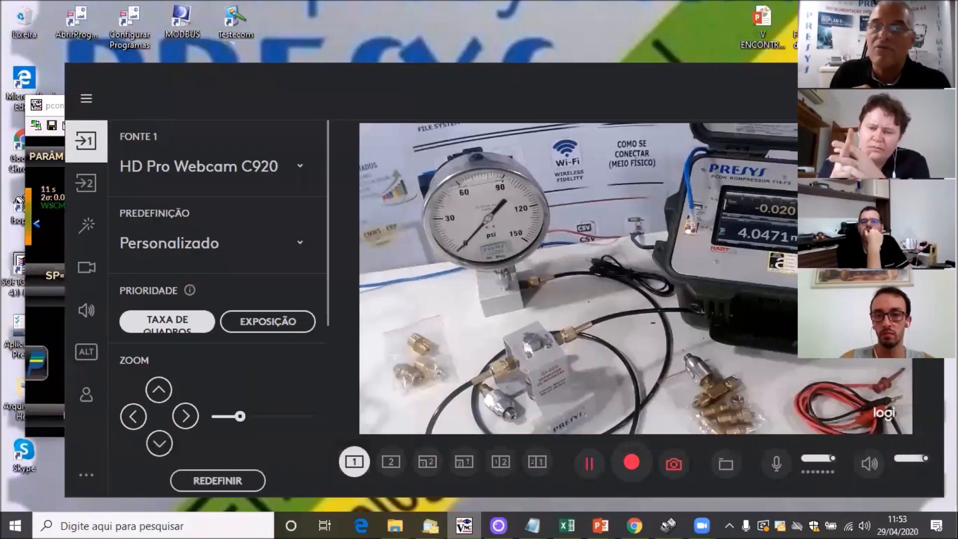